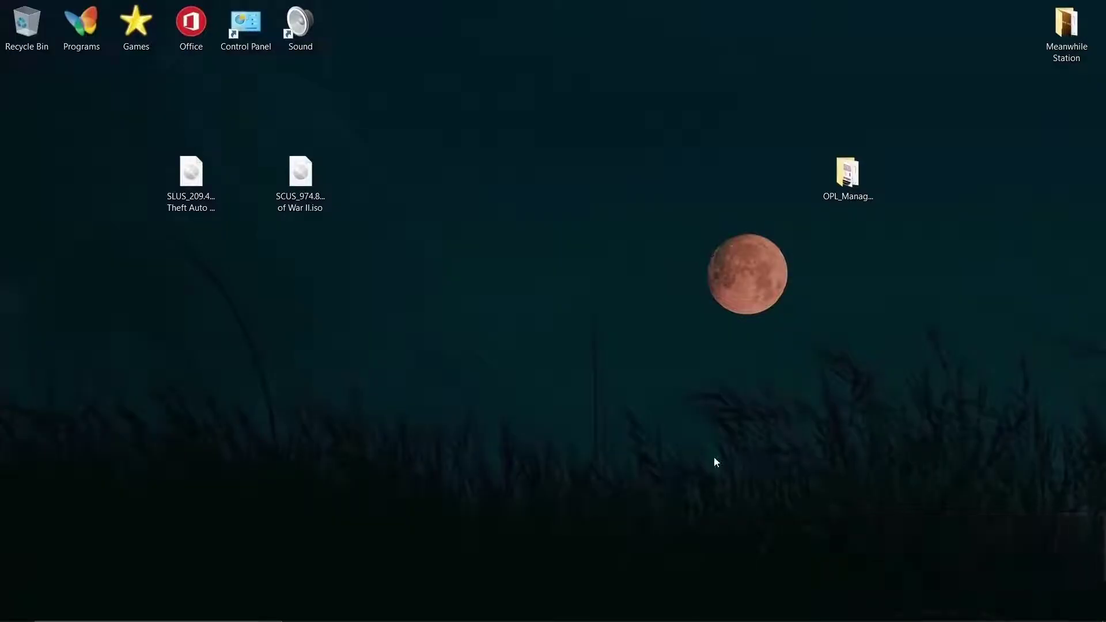
- Open the FLASH_DRIVE (D:) > PS2_USB > DVD folder in File Explorer
{"action": "key", "text": "super+e"}
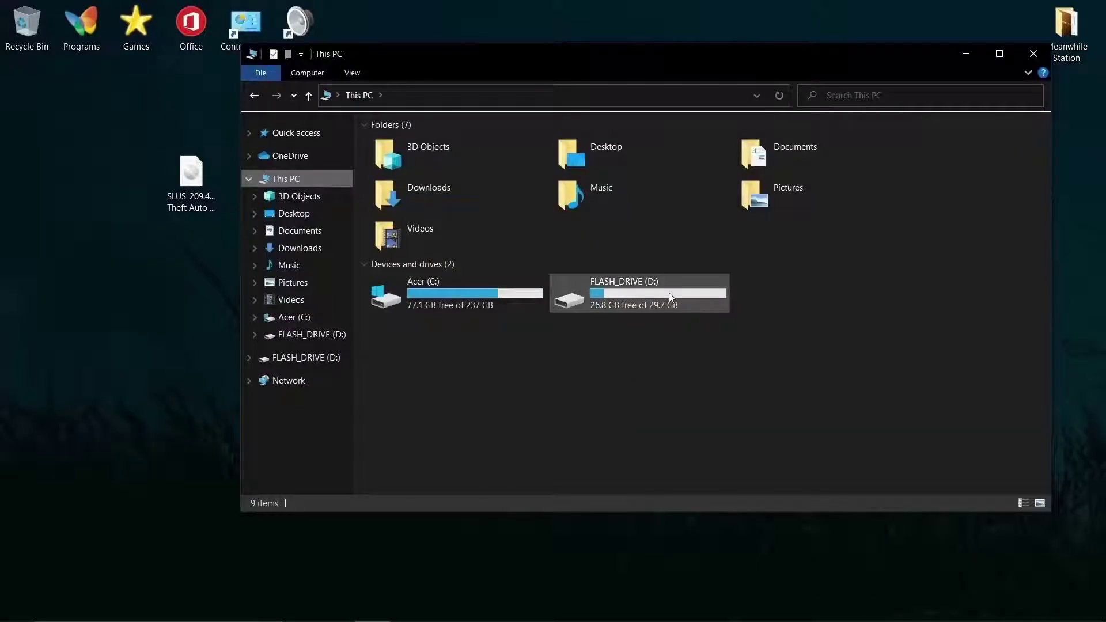
{"action": "double_click", "coordinate": [670, 293]}
{"action": "double_click", "coordinate": [454, 144]}
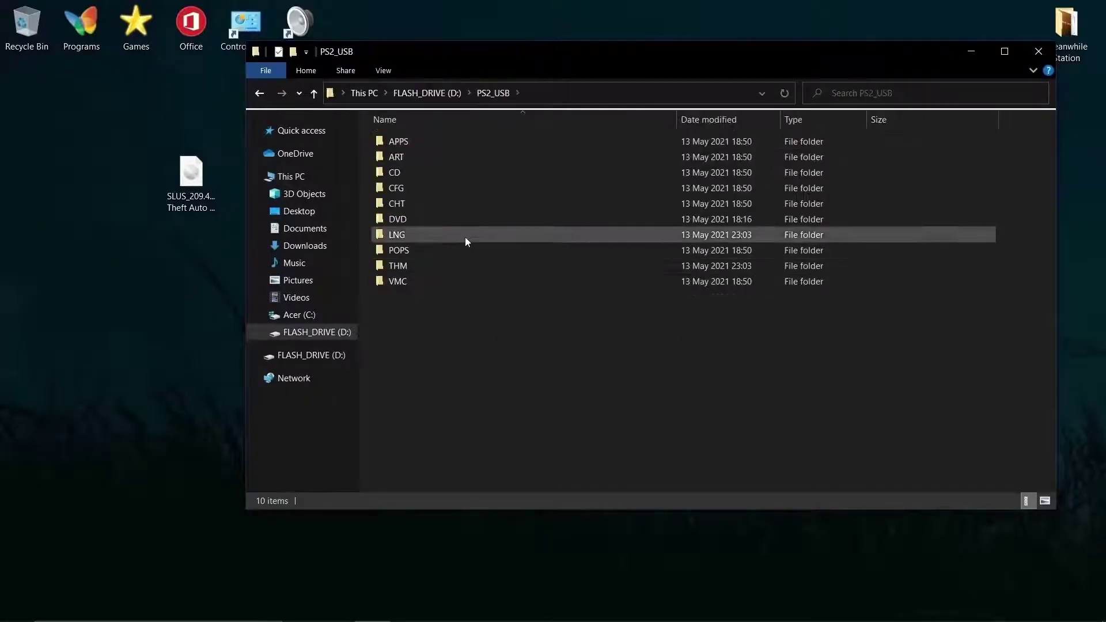
{"action": "double_click", "coordinate": [473, 220]}
- Drag the 7.94 GB God of War II ISO from the desktop into DVD; it's refused as too large
{"action": "left_click_drag", "start_coordinate": [499, 59], "coordinate": [570, 61]}
{"action": "left_click_drag", "start_coordinate": [297, 177], "coordinate": [194, 168]}
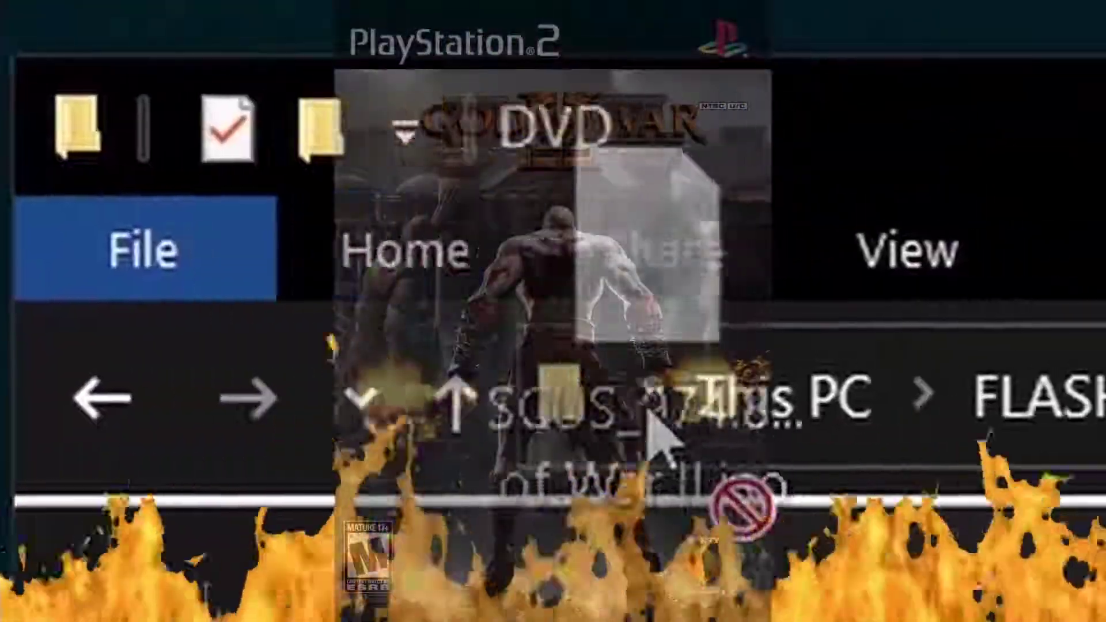
{"action": "mouse_move", "coordinate": [195, 168]}
{"action": "left_mouse_down"}
{"action": "mouse_move", "coordinate": [401, 132]}
{"action": "mouse_move", "coordinate": [567, 258]}
{"action": "mouse_move", "coordinate": [658, 278]}
{"action": "left_mouse_up"}
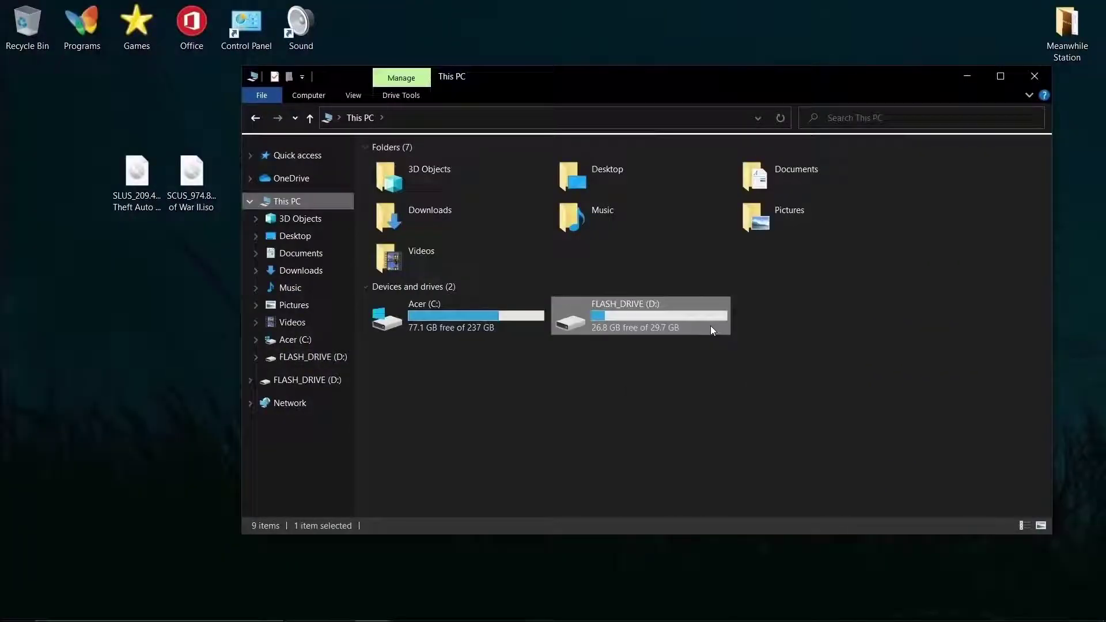
- Open the flash drive's Format dialog and review its File system choices, with FAT32 as default
{"action": "right_click", "coordinate": [711, 326]}
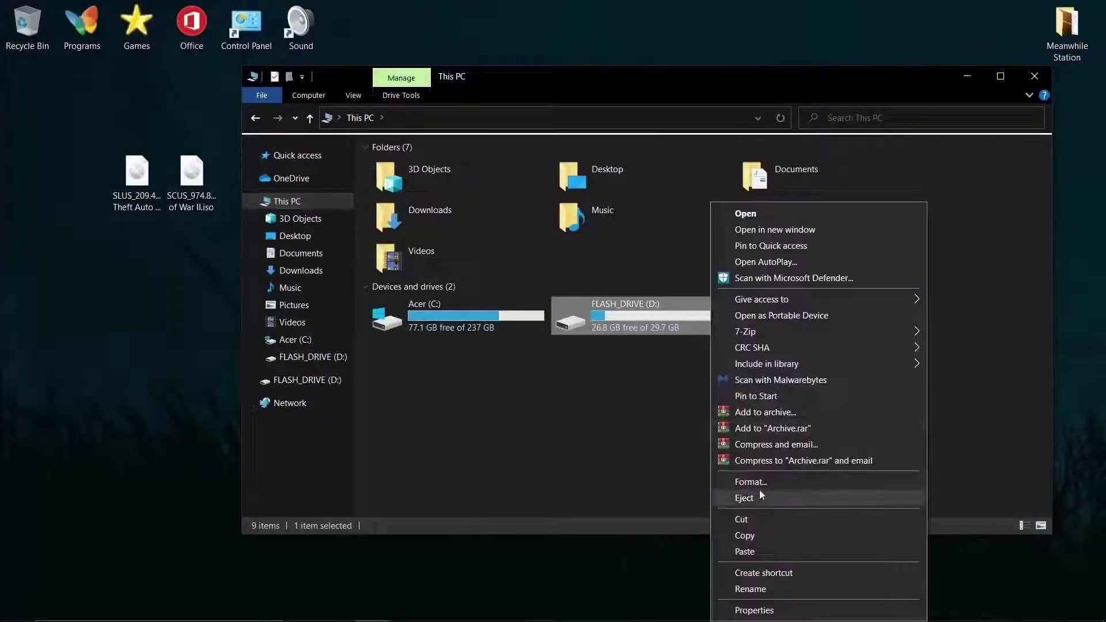
{"action": "left_click", "coordinate": [748, 482]}
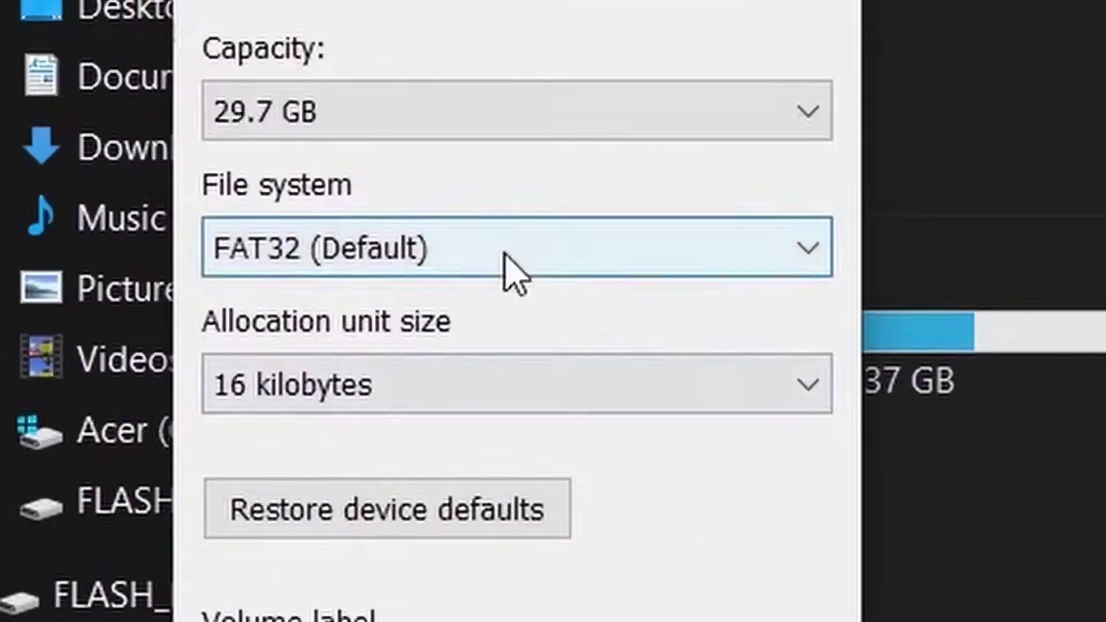
{"action": "left_click", "coordinate": [516, 271]}
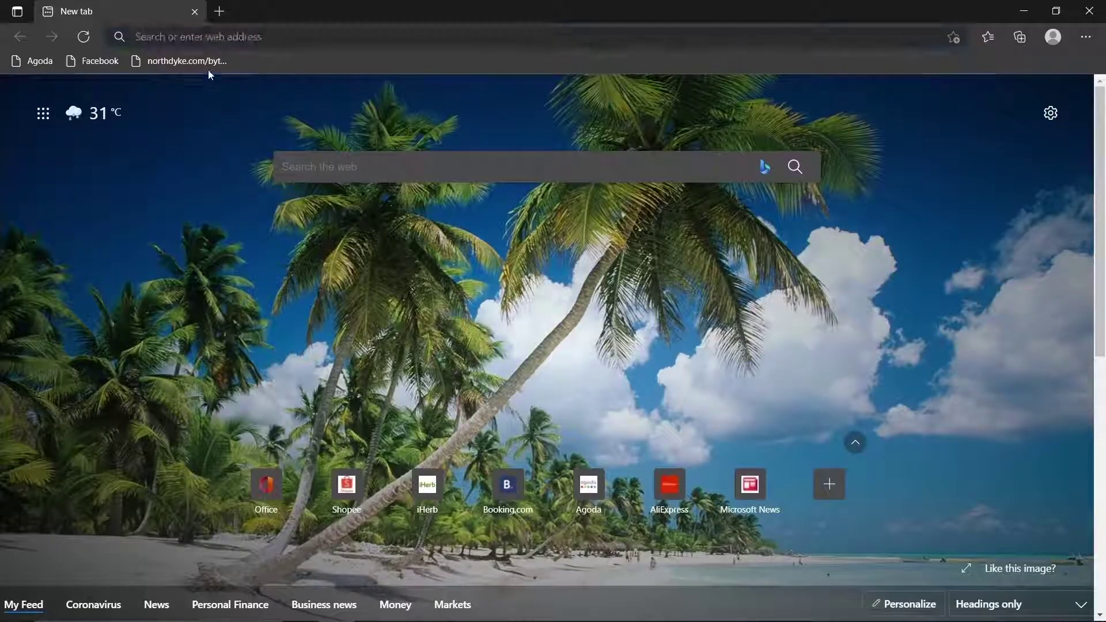
- Download USBUTIL_v2.2_rev1.0_EN (English).7z from ps2-home.com's USBUTIL downloads page
{"action": "key", "text": "ctrl+l"}
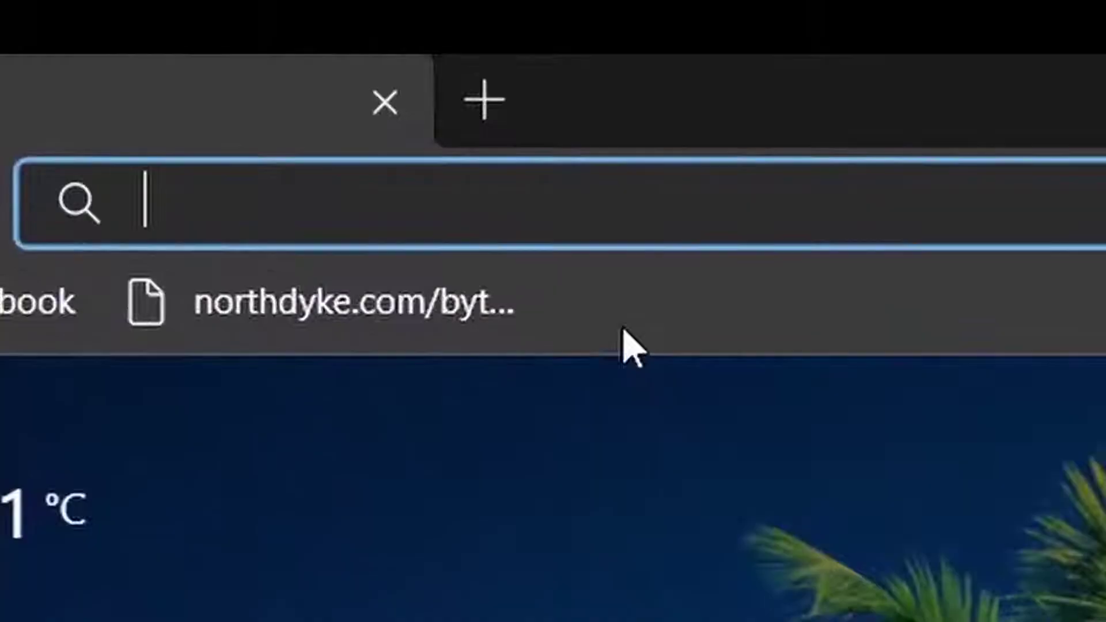
{"action": "type", "text": "ps2-home.com"}
{"action": "key", "text": "Return"}
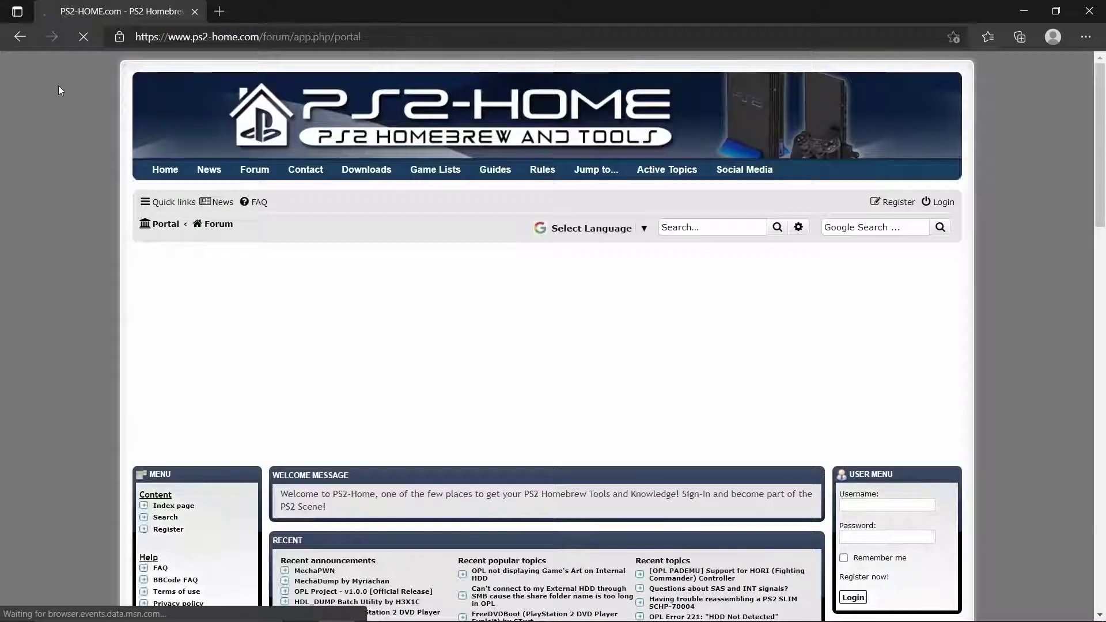
{"action": "mouse_move", "coordinate": [366, 169]}
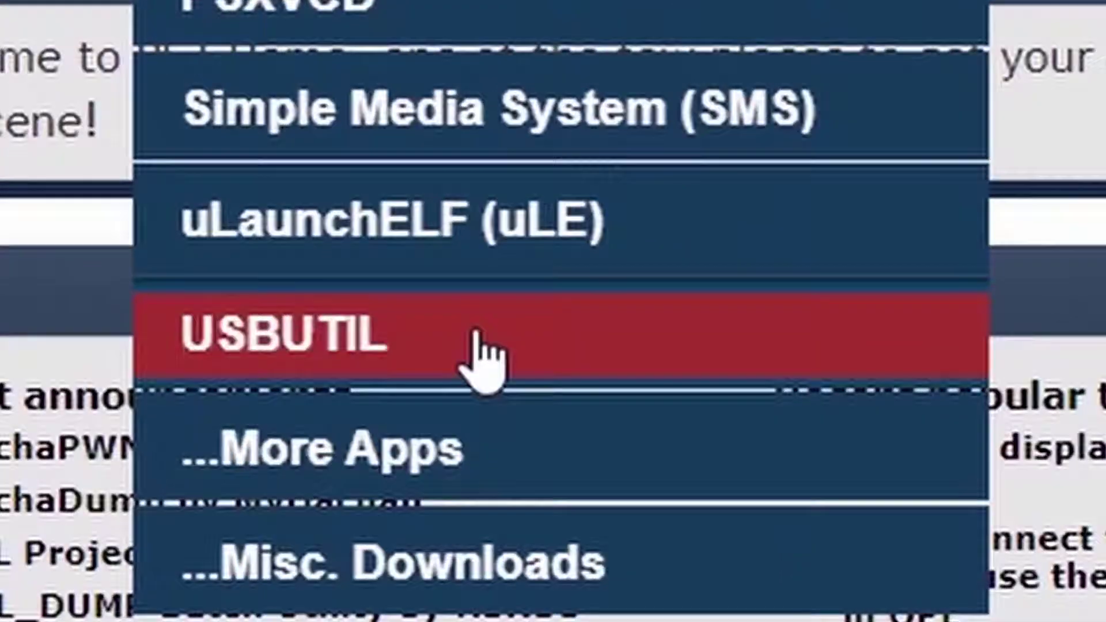
{"action": "left_click", "coordinate": [400, 548]}
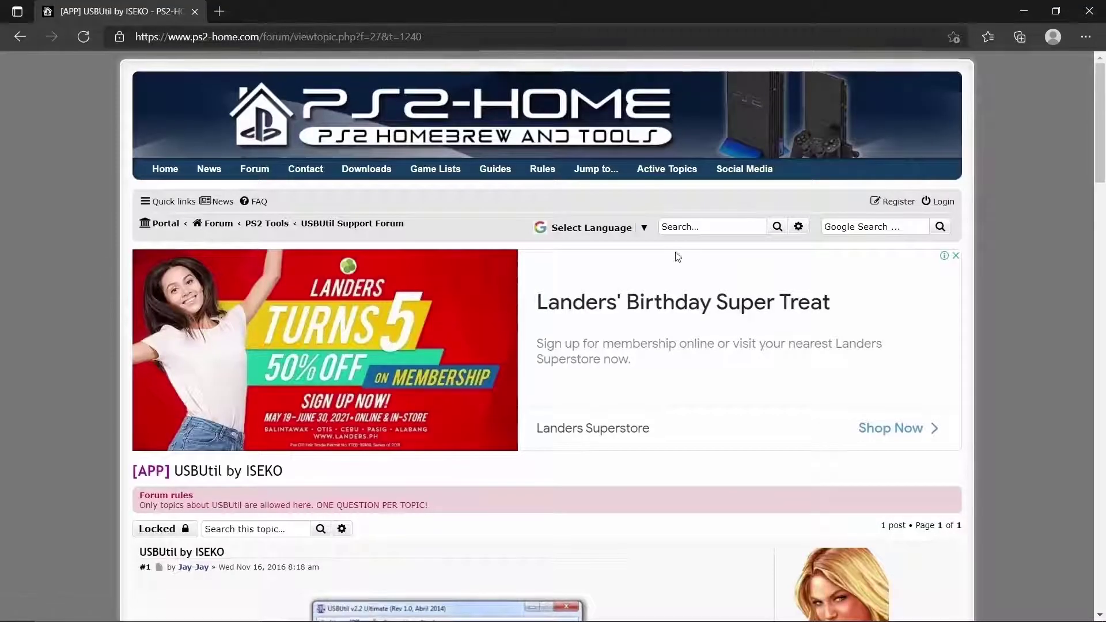
{"action": "scroll", "coordinate": [677, 257], "scroll_direction": "down", "scroll_amount": 2}
{"action": "scroll", "coordinate": [676, 257], "scroll_direction": "down", "scroll_amount": 3}
{"action": "scroll", "coordinate": [677, 260], "scroll_direction": "down", "scroll_amount": 2}
{"action": "scroll", "coordinate": [677, 261], "scroll_direction": "down", "scroll_amount": 2}
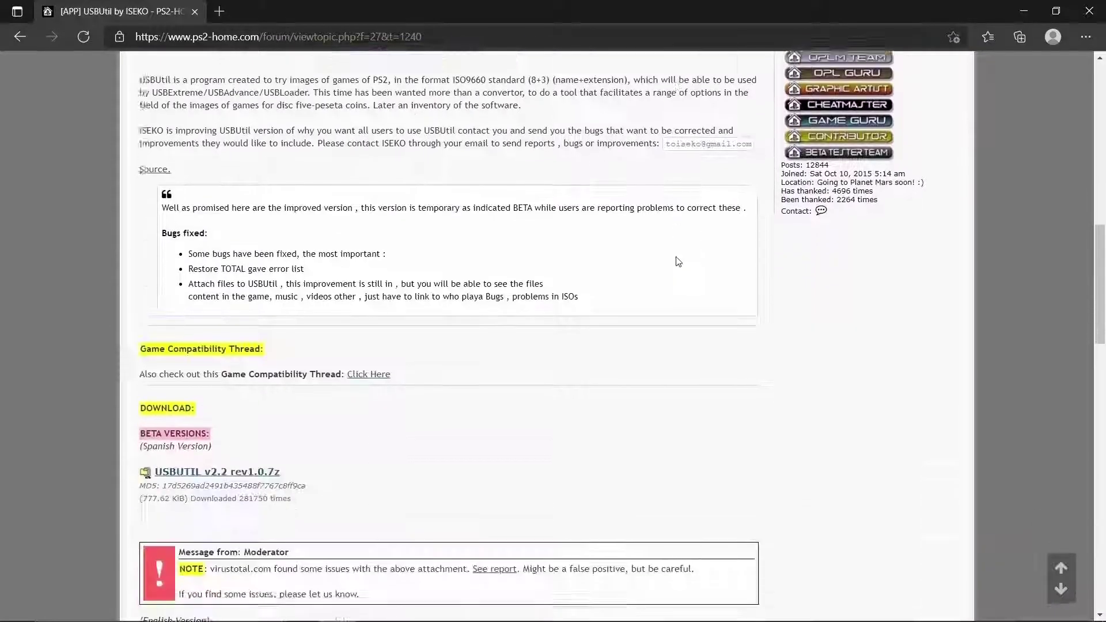
{"action": "scroll", "coordinate": [677, 261], "scroll_direction": "down", "scroll_amount": 1}
{"action": "scroll", "coordinate": [678, 264], "scroll_direction": "down", "scroll_amount": 2}
{"action": "scroll", "coordinate": [676, 263], "scroll_direction": "down", "scroll_amount": 1}
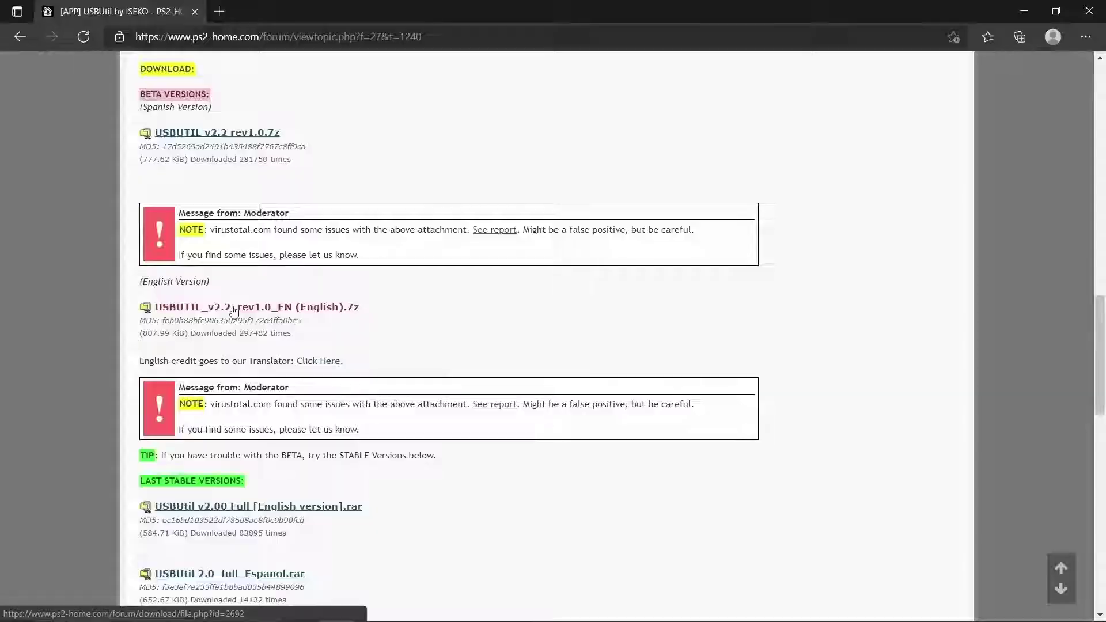
{"action": "left_click", "coordinate": [233, 310]}
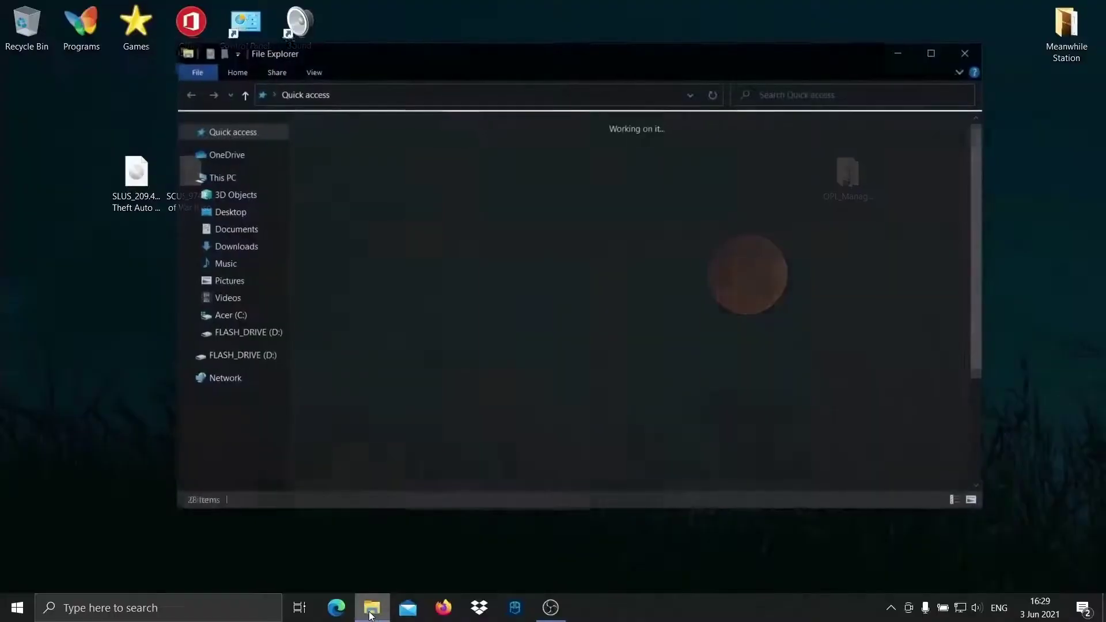
- Extract the USBUtil .7z from Downloads into a folder and move it to the desktop
{"action": "left_click", "coordinate": [235, 247]}
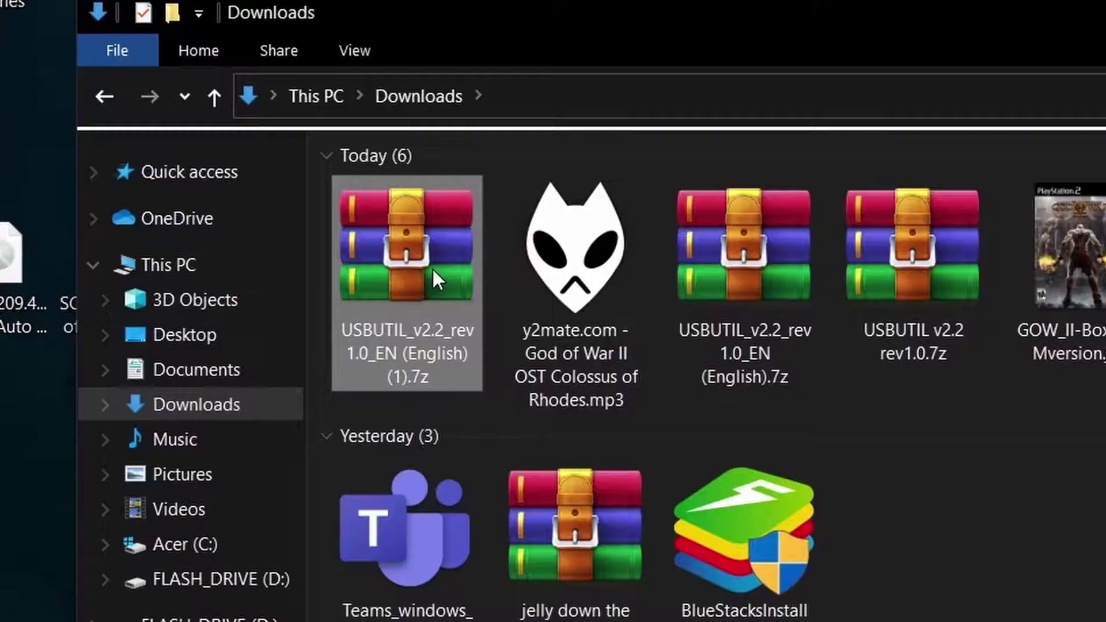
{"action": "right_click", "coordinate": [359, 174]}
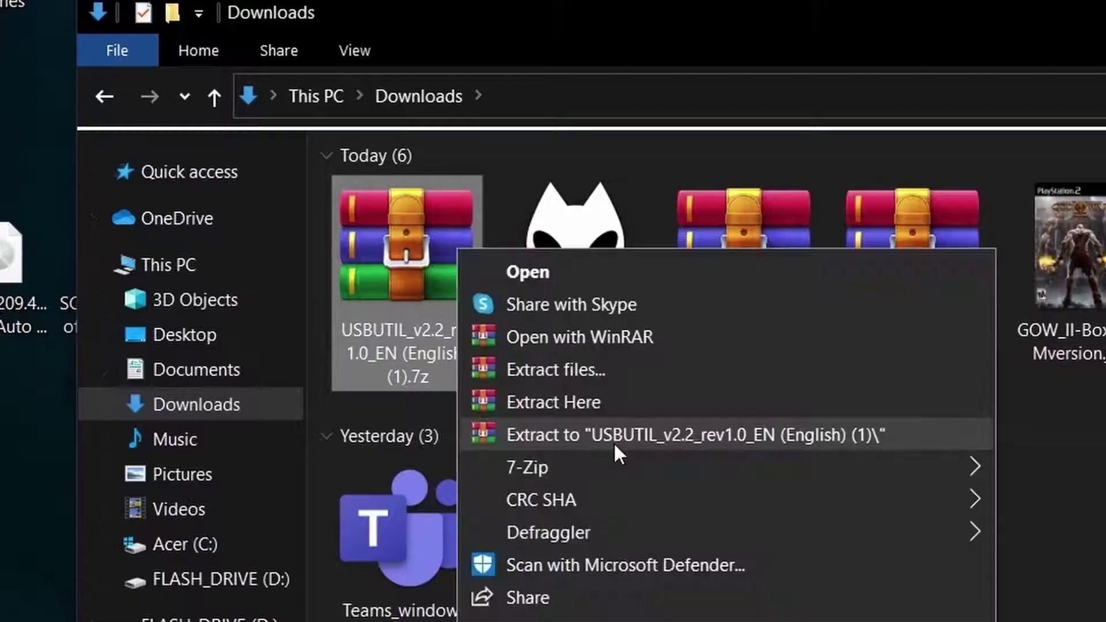
{"action": "left_click", "coordinate": [614, 437]}
{"action": "mouse_move", "coordinate": [707, 338]}
{"action": "left_mouse_down"}
{"action": "mouse_move", "coordinate": [593, 151]}
{"action": "mouse_move", "coordinate": [615, 153]}
{"action": "left_mouse_up"}
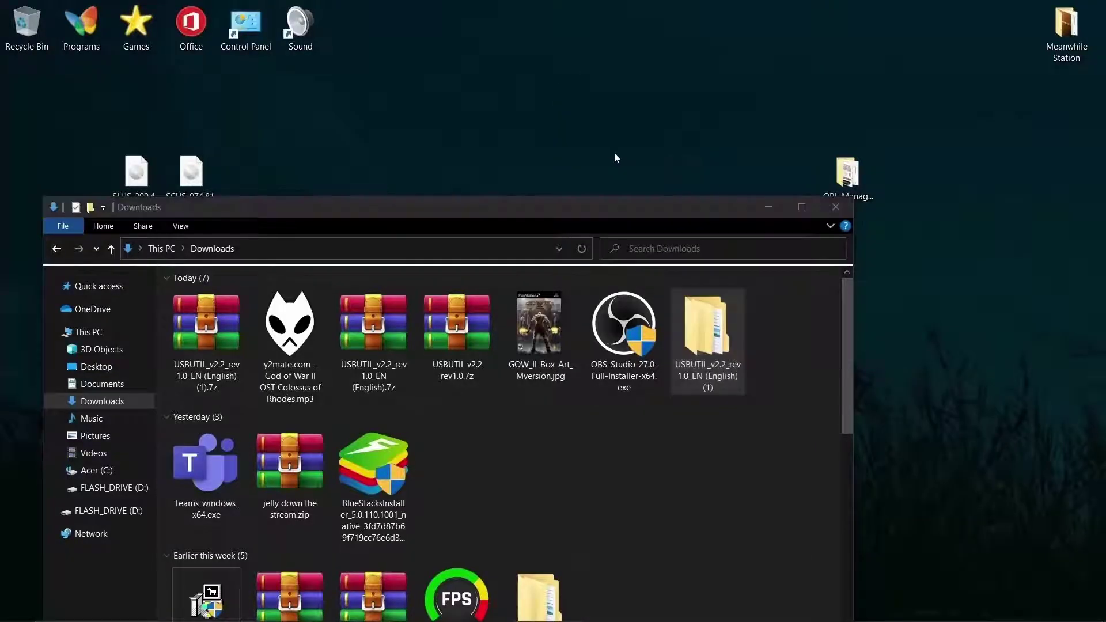
{"action": "left_click", "coordinate": [836, 207]}
- Rename the desktop USBUtil folder to remove the '(1)' suffix
{"action": "key", "text": "F2"}
{"action": "key", "text": "BackSpace"}
{"action": "key", "text": "BackSpace"}
{"action": "key", "text": "BackSpace"}
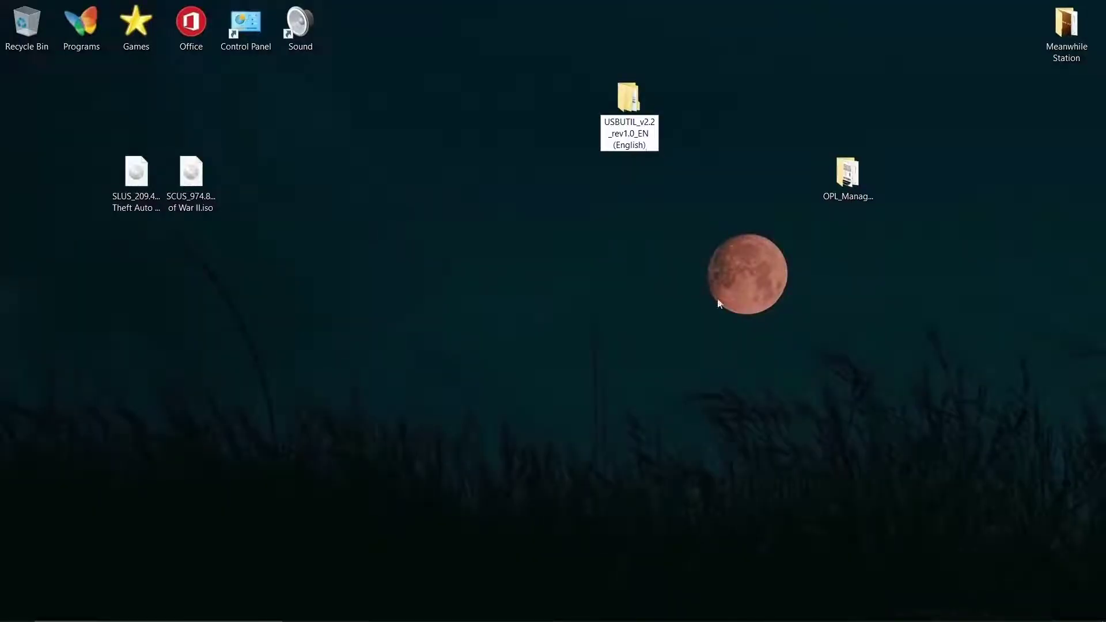
{"action": "key", "text": "Return"}
{"action": "left_click", "coordinate": [703, 213]}
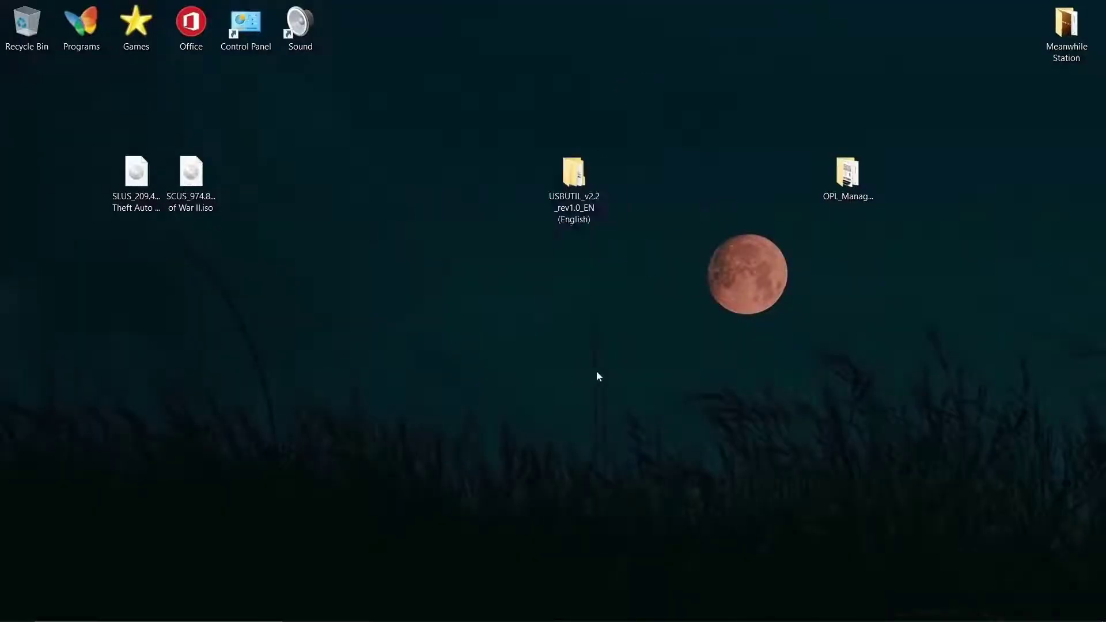
{"action": "double_click", "coordinate": [564, 181]}
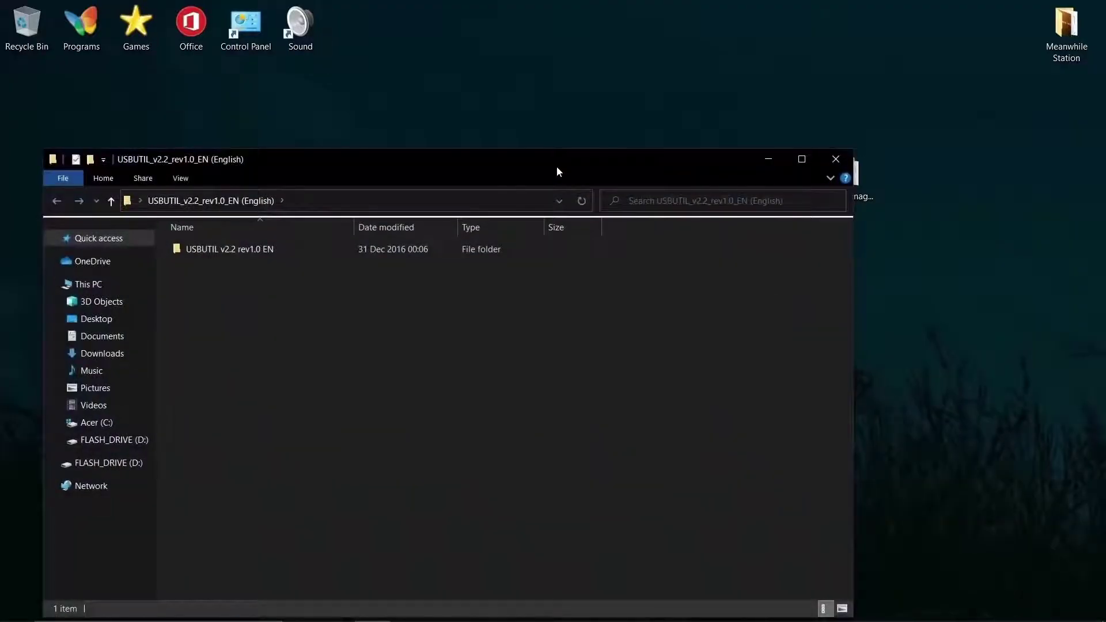
- Launch USBUtil v2.2 rev1.0_English.exe from the inner EN folder and dismiss the about box
{"action": "left_click_drag", "start_coordinate": [556, 167], "coordinate": [659, 83]}
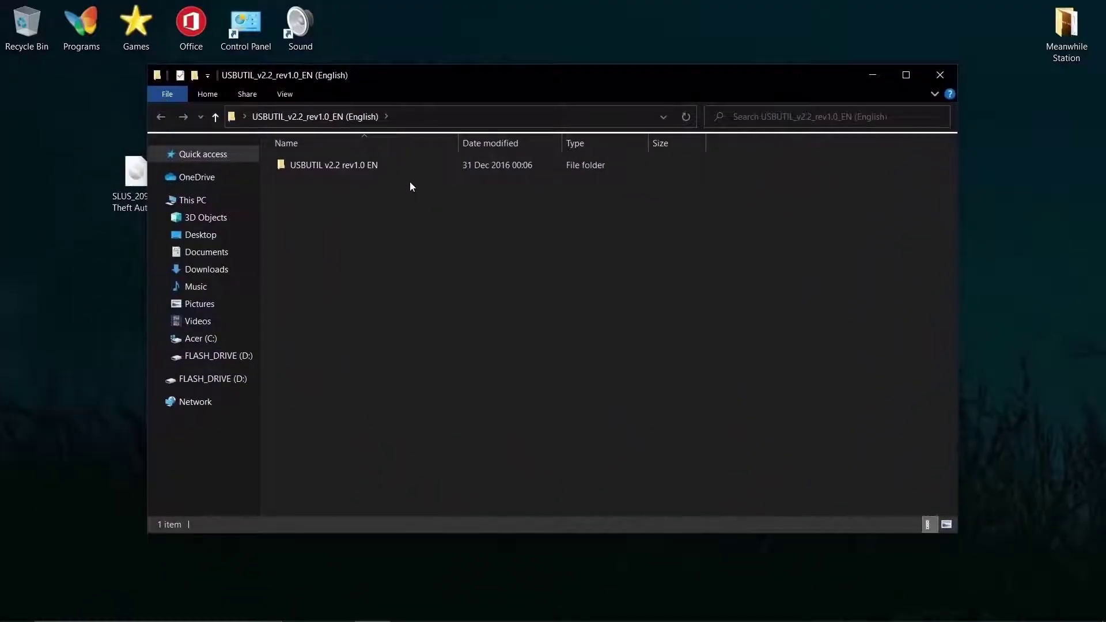
{"action": "double_click", "coordinate": [399, 170]}
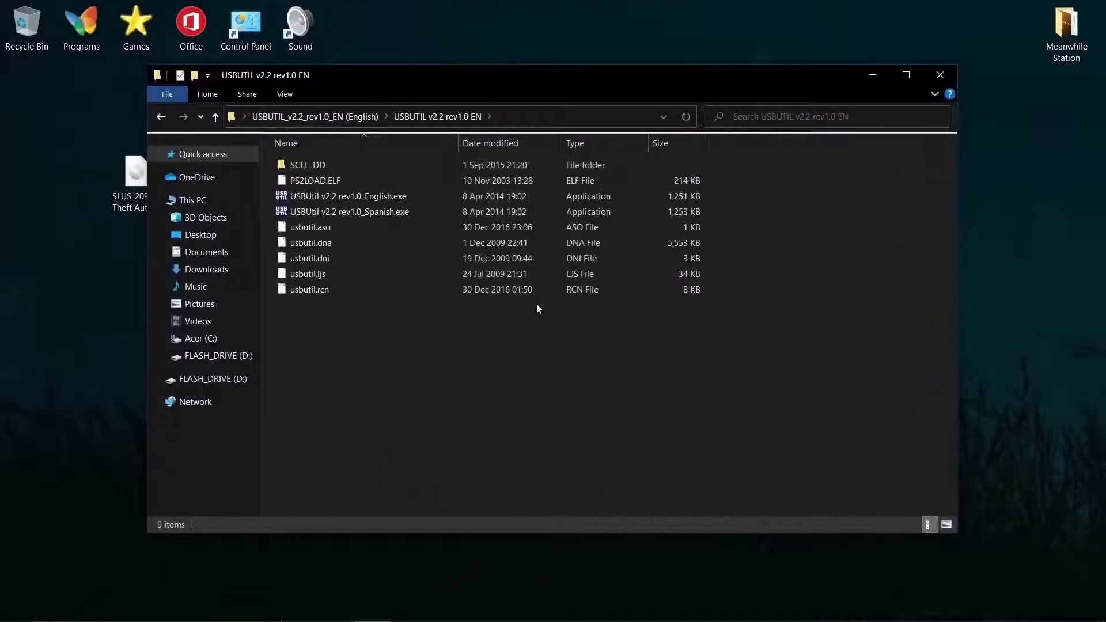
{"action": "double_click", "coordinate": [430, 195]}
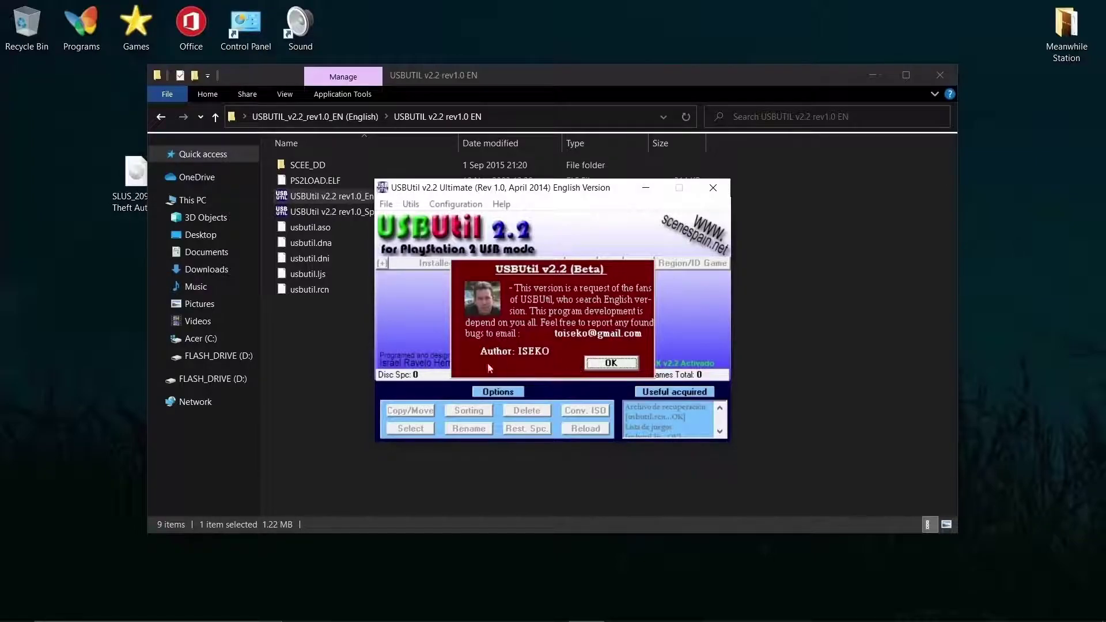
{"action": "left_click", "coordinate": [612, 364]}
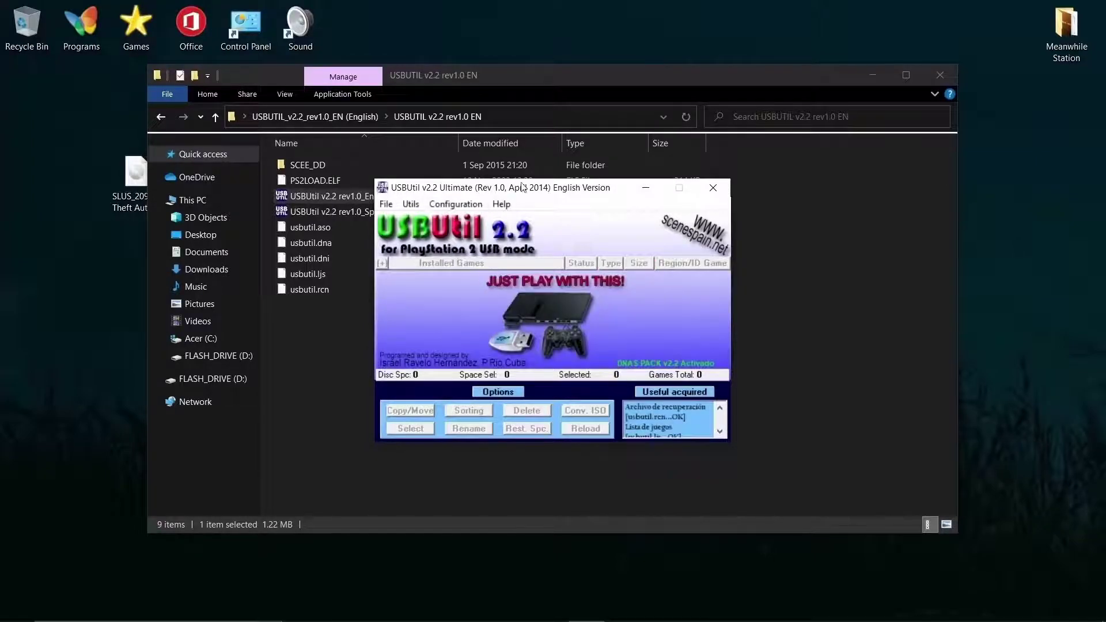
{"action": "left_click_drag", "start_coordinate": [525, 188], "coordinate": [556, 183]}
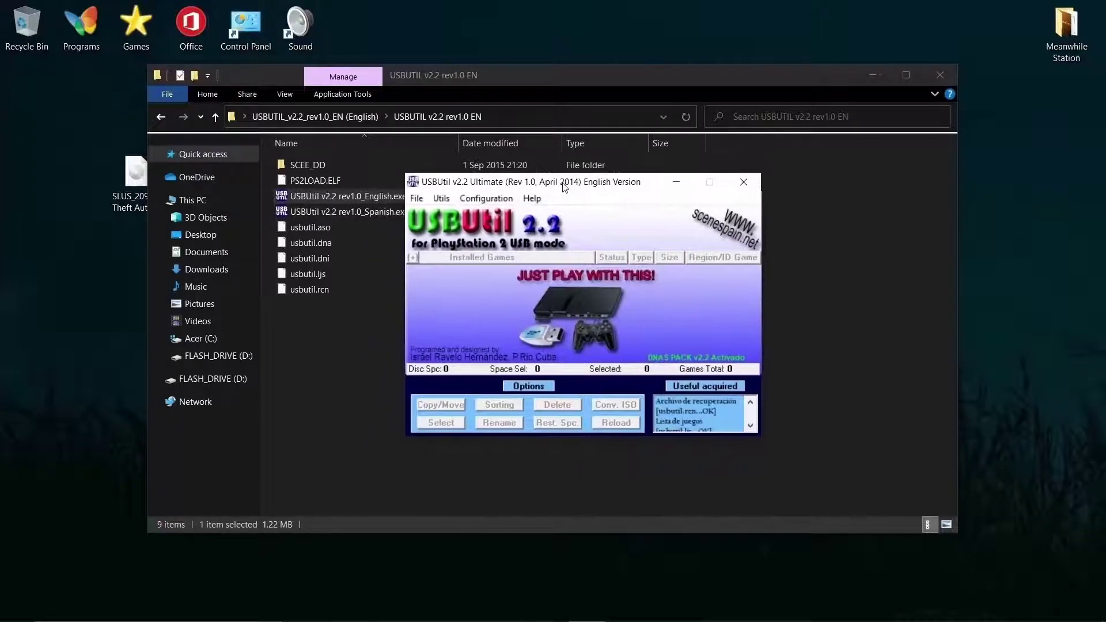
{"action": "left_click", "coordinate": [416, 200]}
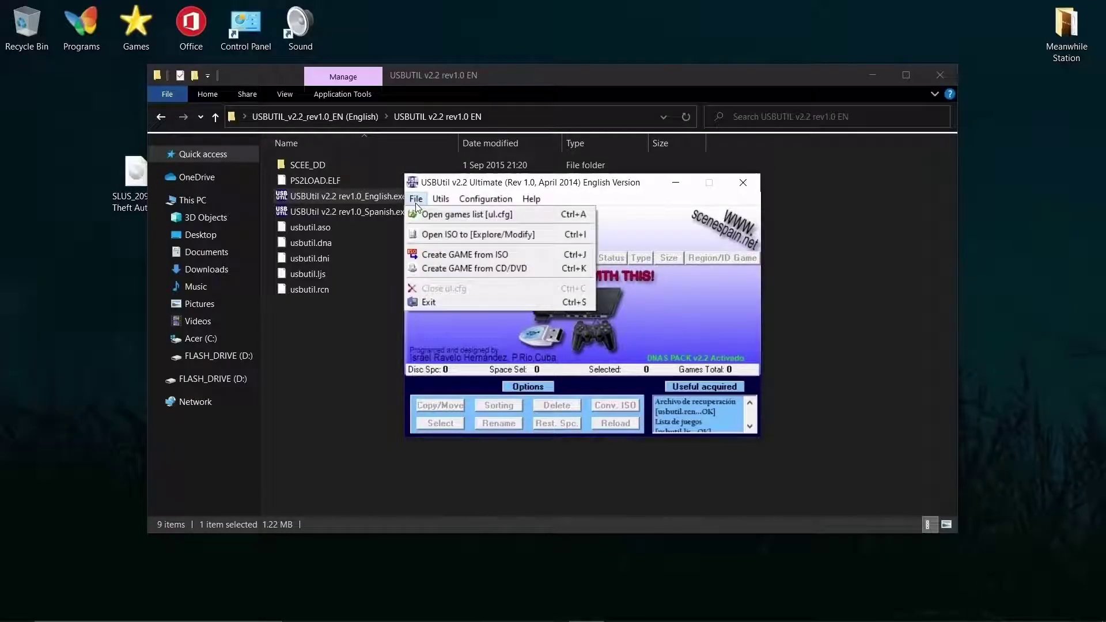
- Choose the God of War II ISO on the Desktop as the Create GAME from ISO source
{"action": "left_click", "coordinate": [527, 257]}
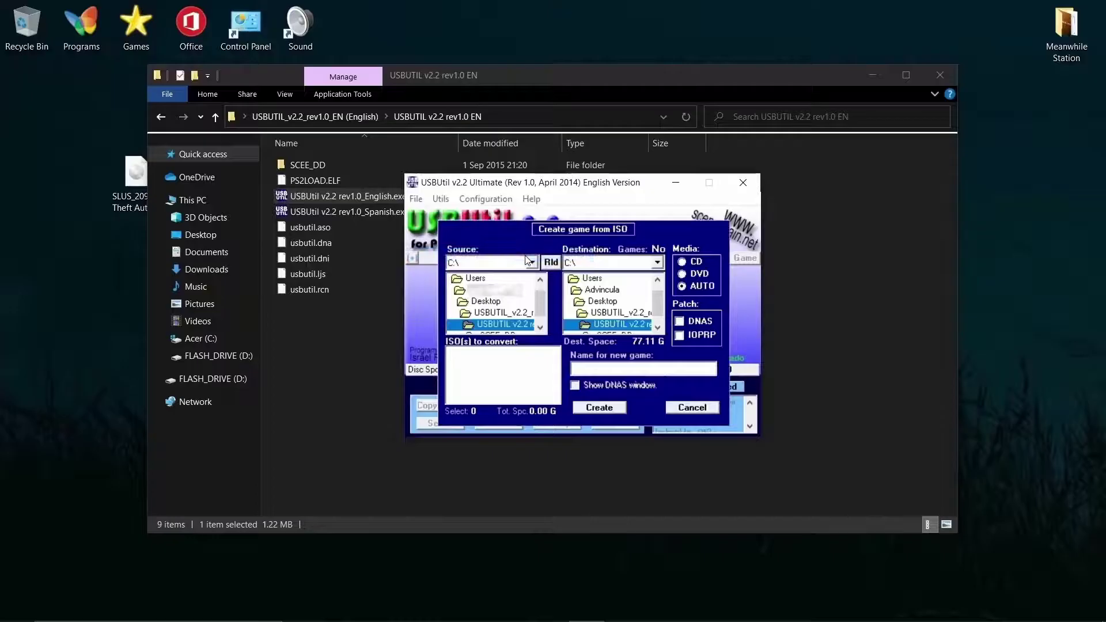
{"action": "left_click", "coordinate": [492, 304]}
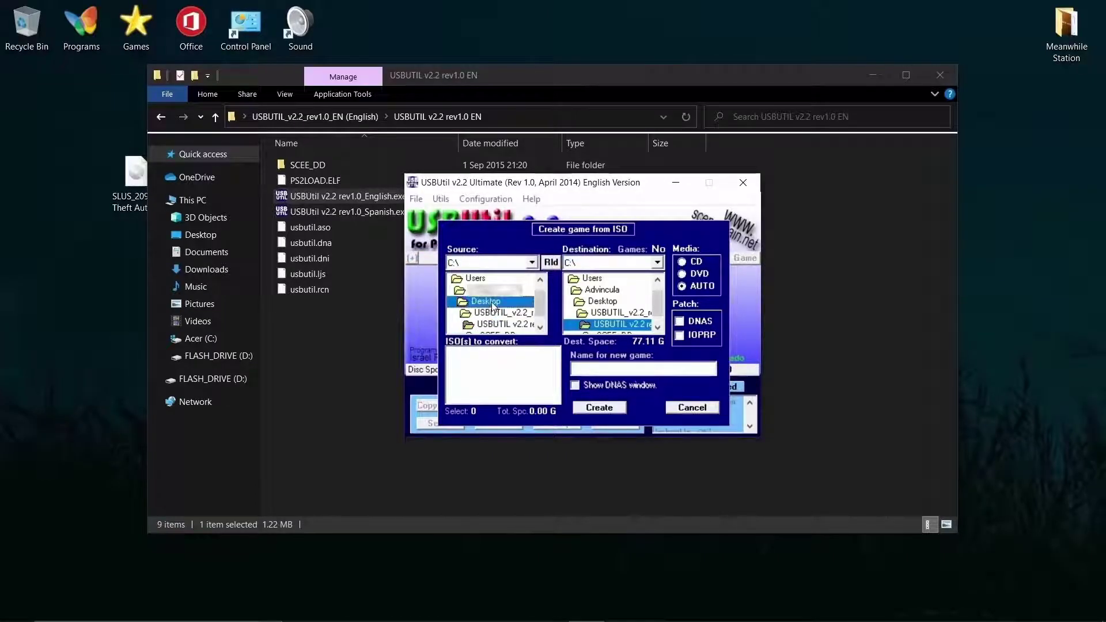
{"action": "double_click", "coordinate": [488, 302]}
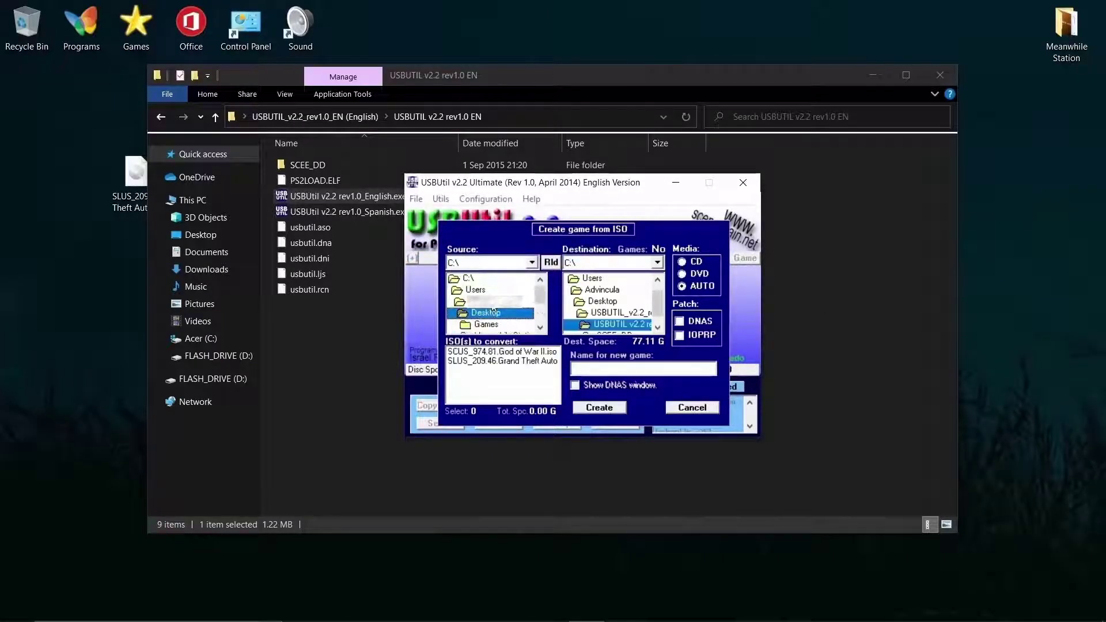
{"action": "left_click", "coordinate": [506, 352]}
- Set destination D:\PS2_USB, trim the name to God of War II, and create the game
{"action": "left_click", "coordinate": [605, 262]}
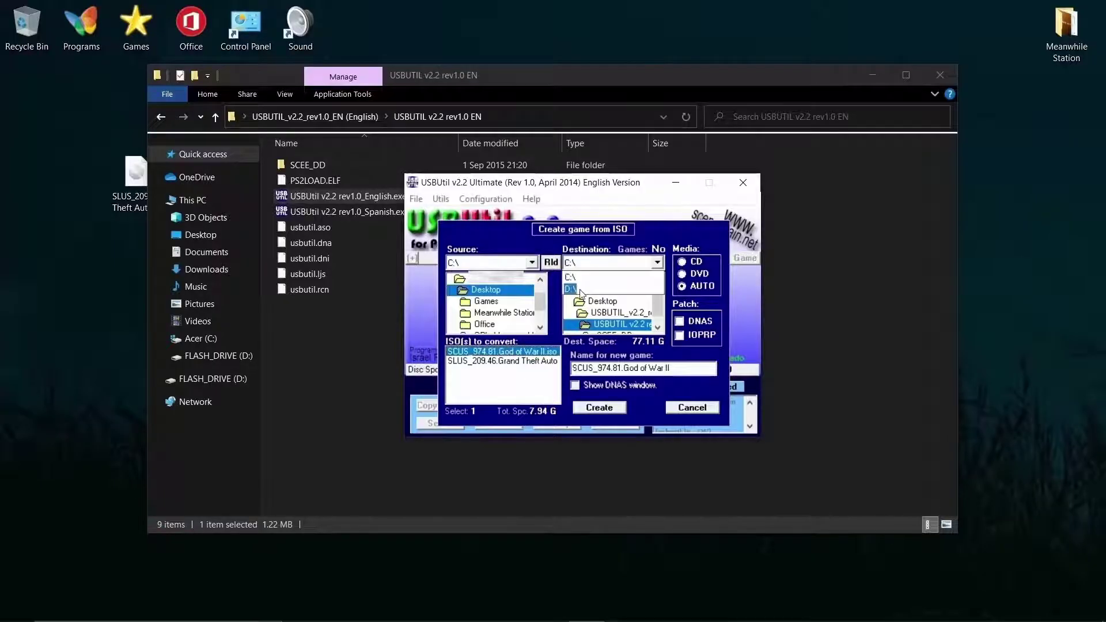
{"action": "left_click", "coordinate": [583, 291]}
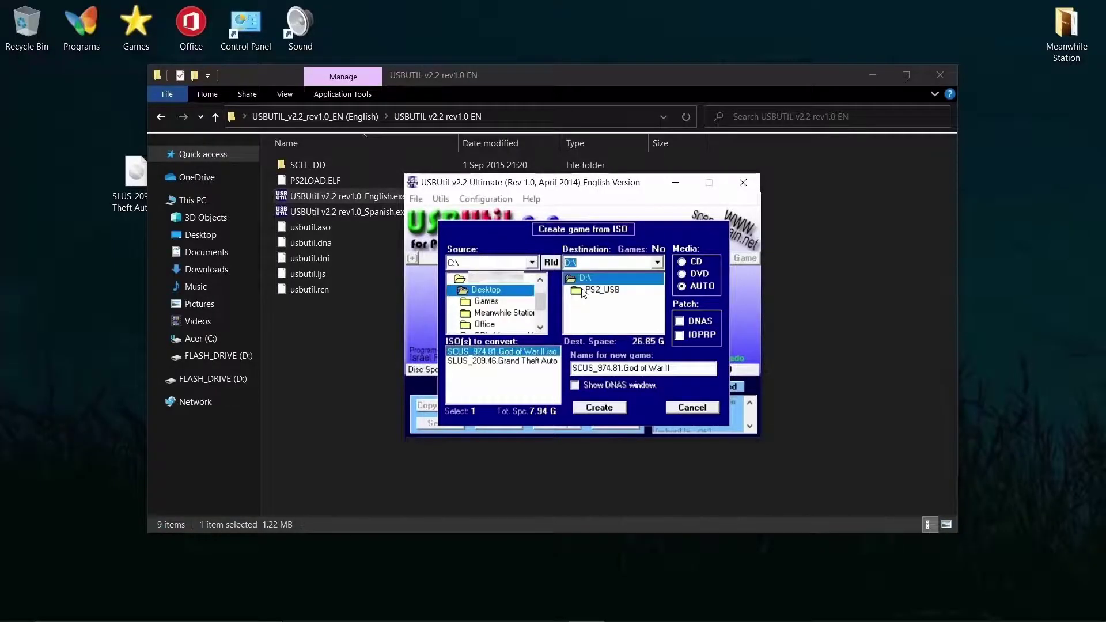
{"action": "left_click", "coordinate": [624, 295]}
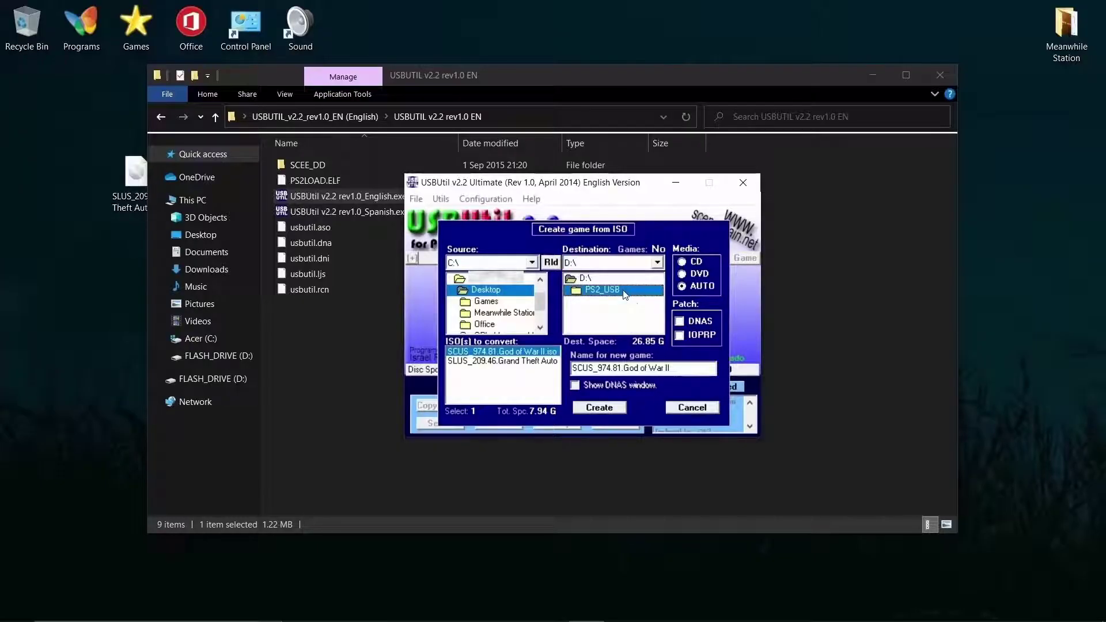
{"action": "double_click", "coordinate": [625, 295]}
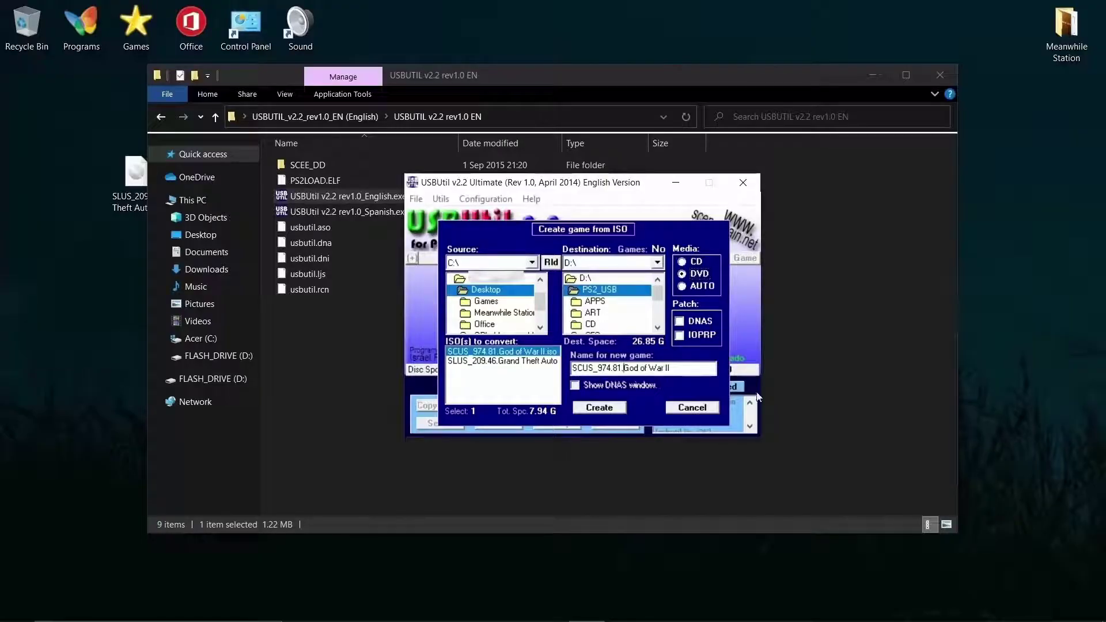
{"action": "key", "text": "BackSpace"}
{"action": "key", "text": "BackSpace"}
{"action": "key", "text": "BackSpace"}
{"action": "key", "text": "BackSpace"}
{"action": "key", "text": "BackSpace"}
{"action": "key", "text": "BackSpace"}
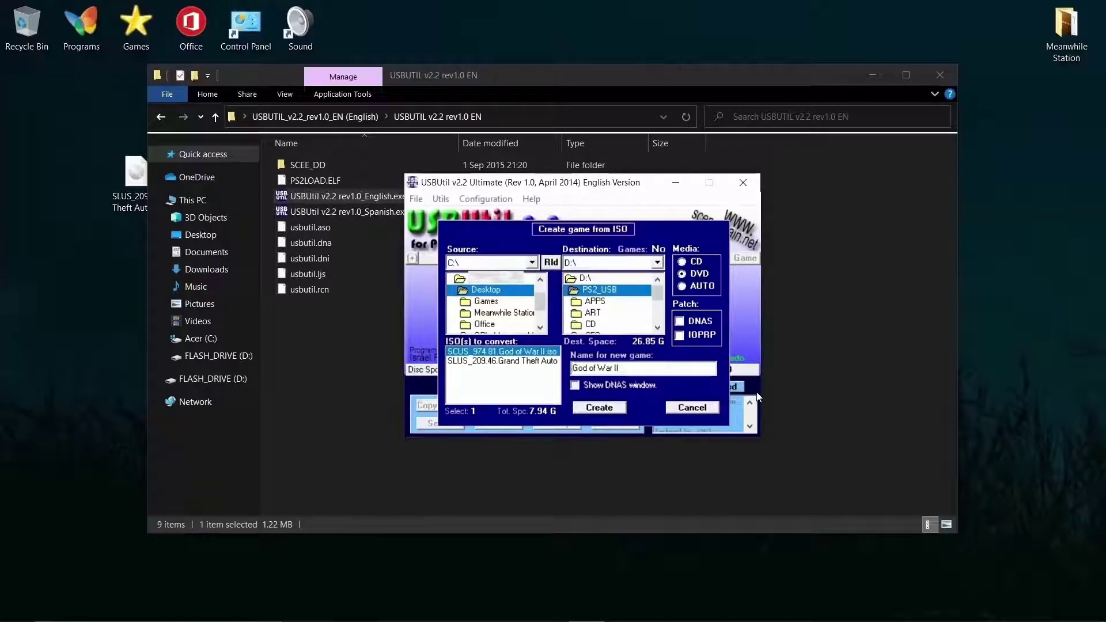
{"action": "left_click", "coordinate": [600, 408]}
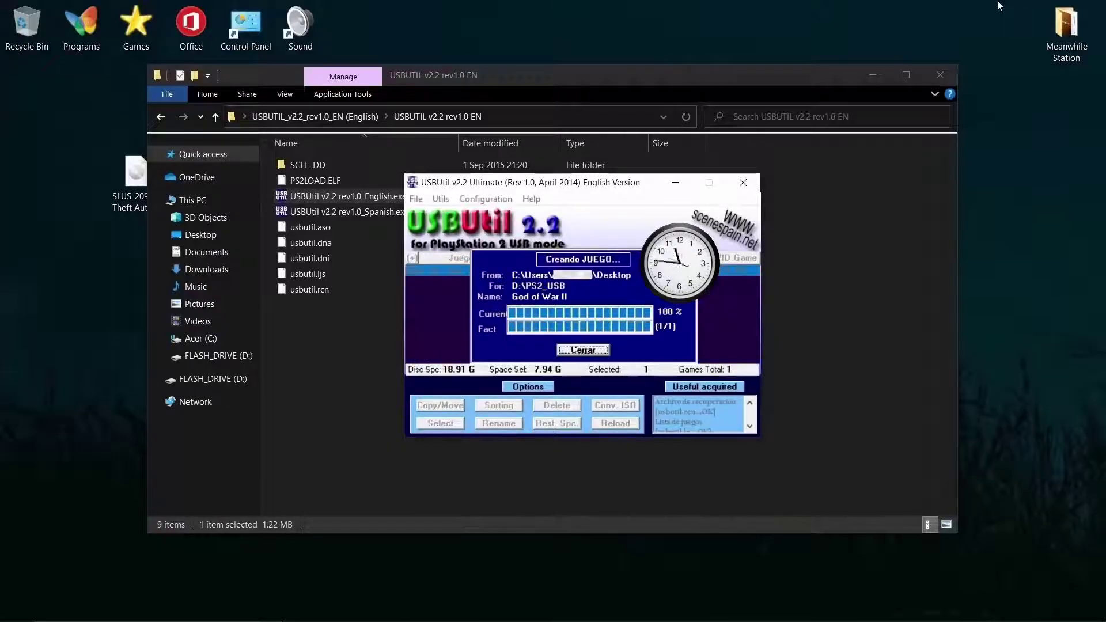
- Create Grand Theft Auto San Andreas from its ISO into the same D:\PS2_USB destination
{"action": "left_click", "coordinate": [591, 351]}
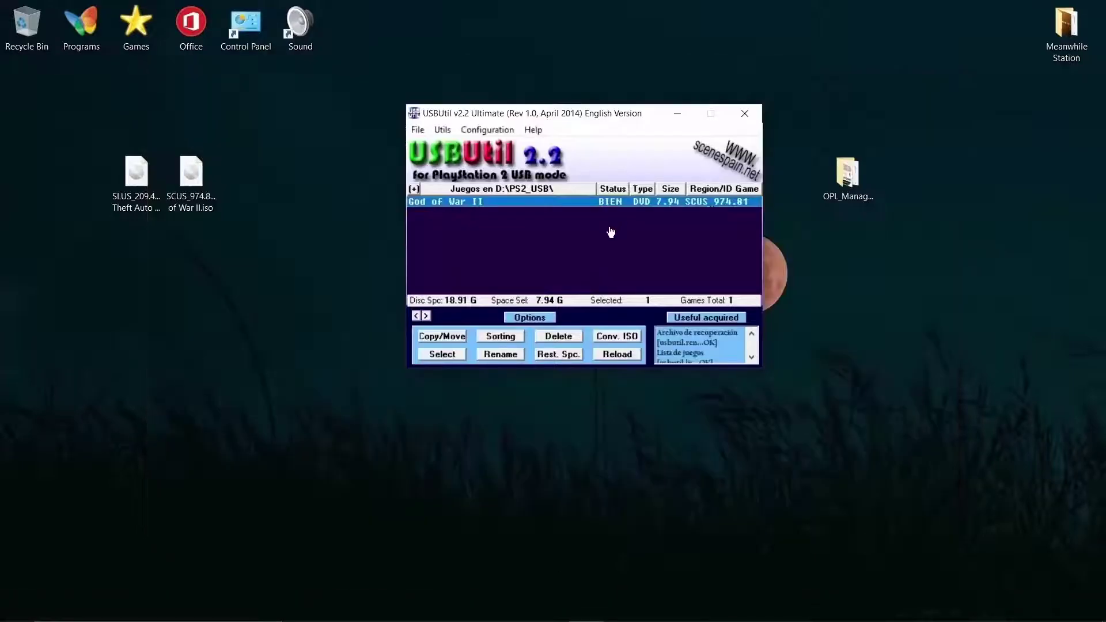
{"action": "left_click", "coordinate": [418, 130]}
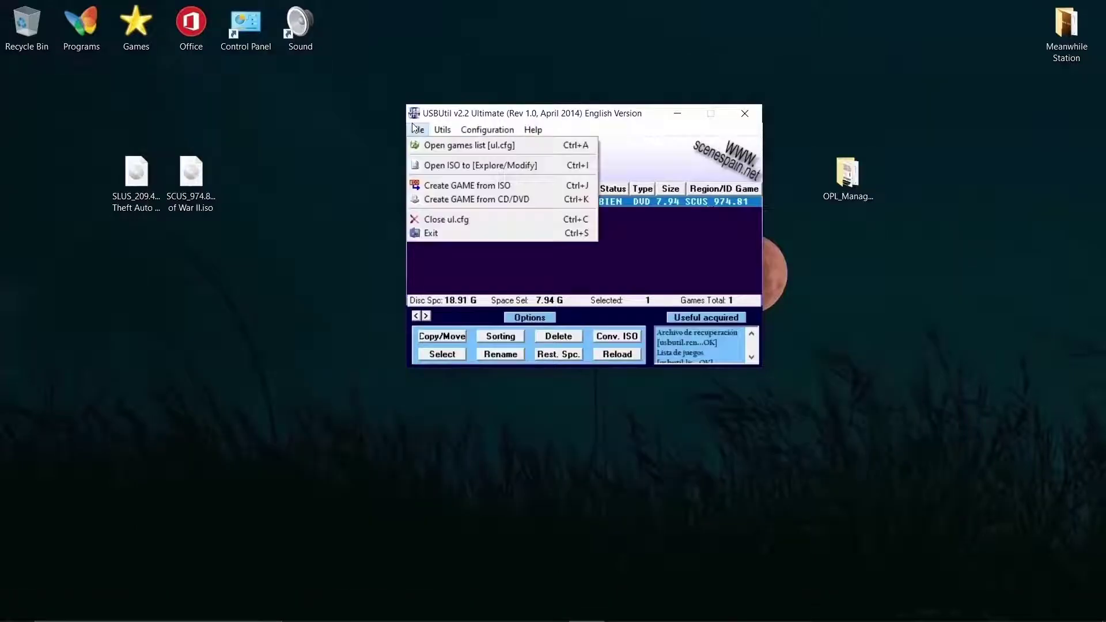
{"action": "left_click", "coordinate": [440, 183]}
{"action": "left_click", "coordinate": [593, 339]}
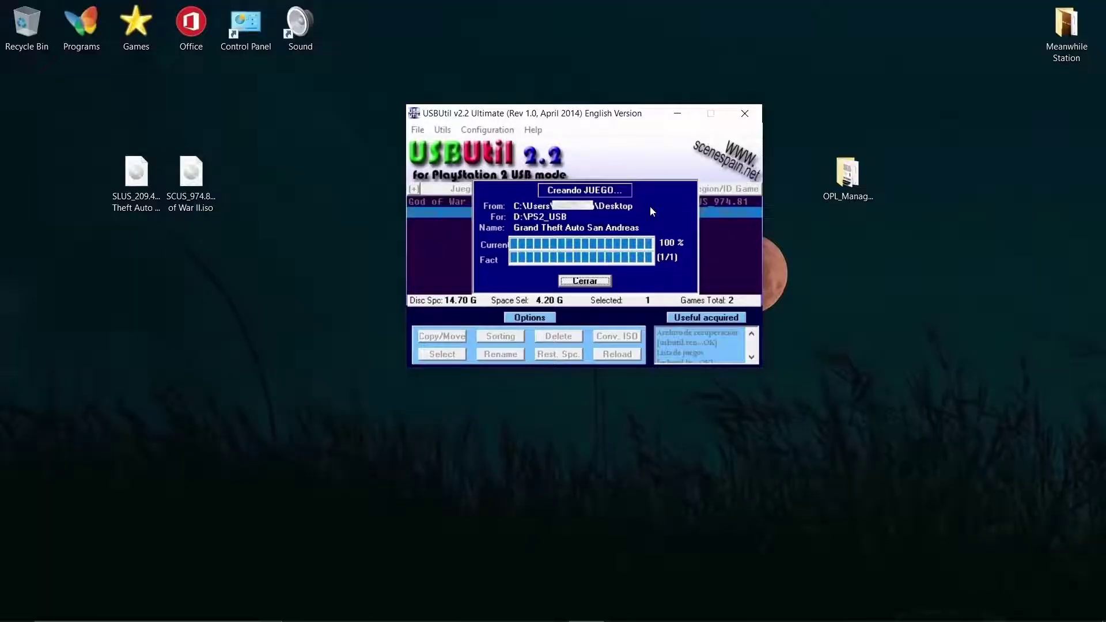
{"action": "double_click", "coordinate": [827, 182]}
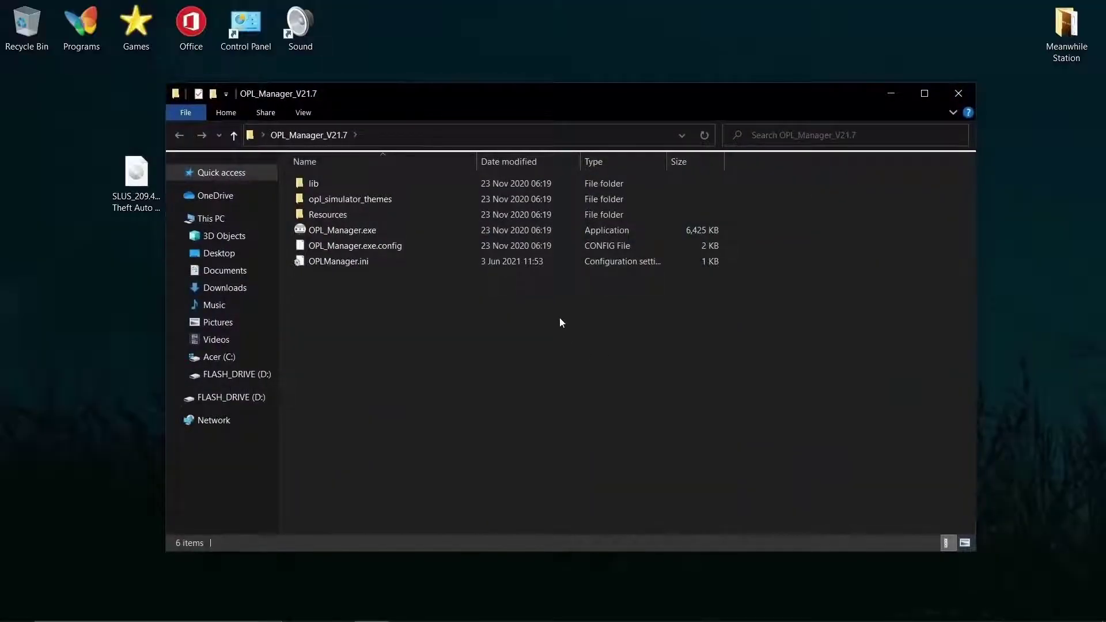
- Launch OPL_Manager.exe and move its window to the right
{"action": "double_click", "coordinate": [560, 228]}
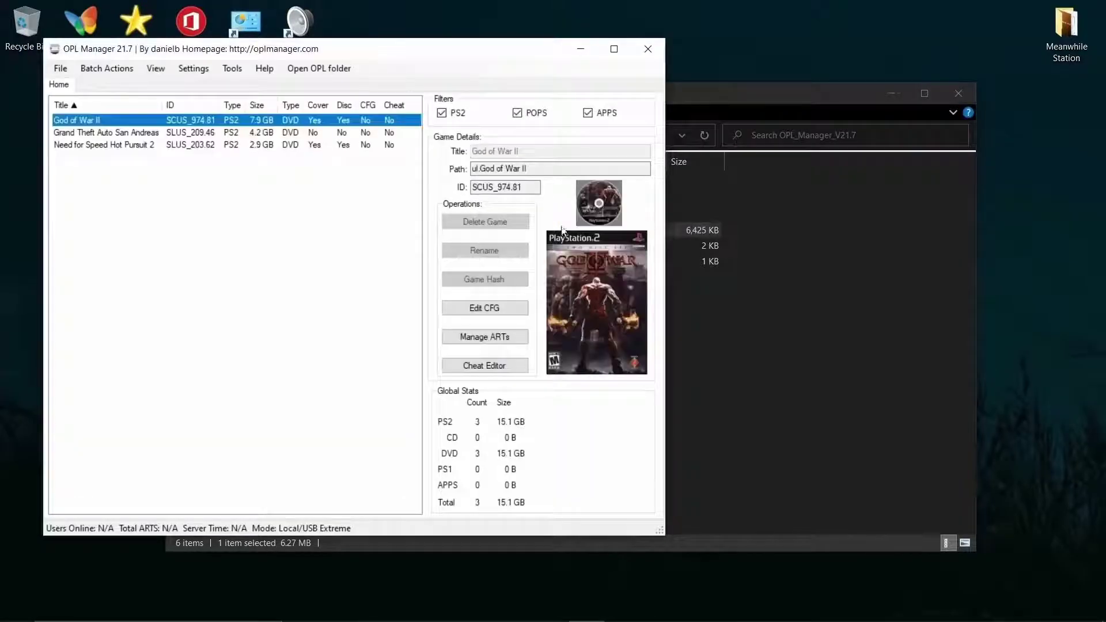
{"action": "left_click_drag", "start_coordinate": [458, 52], "coordinate": [702, 53]}
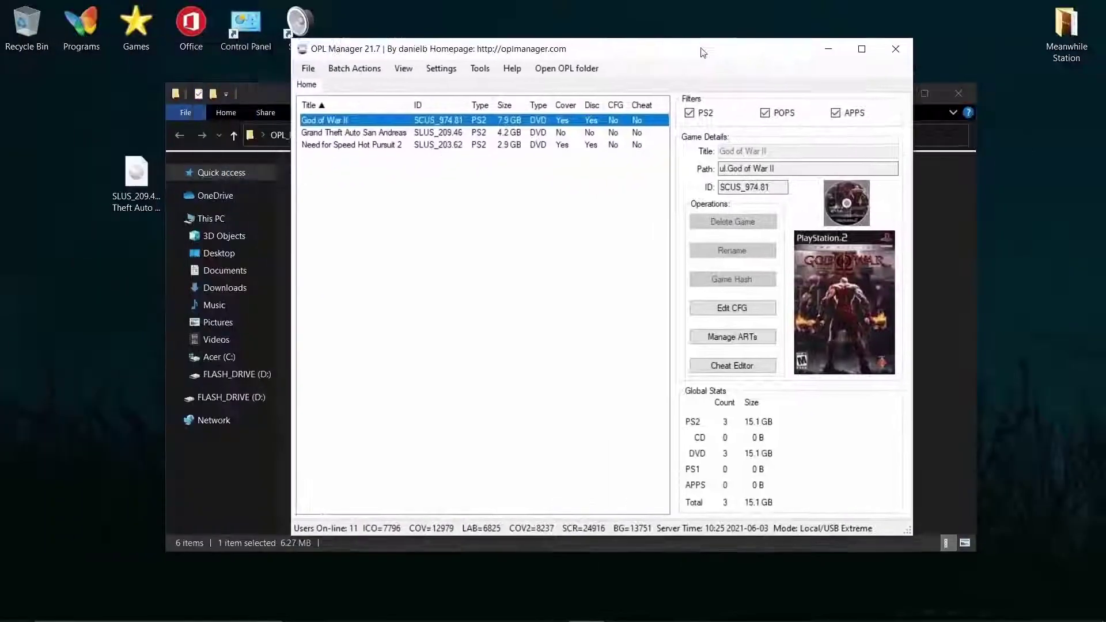
- Fetch front cover, spine, back cover and first screenshot art for Grand Theft Auto San Andreas
{"action": "left_click", "coordinate": [536, 134]}
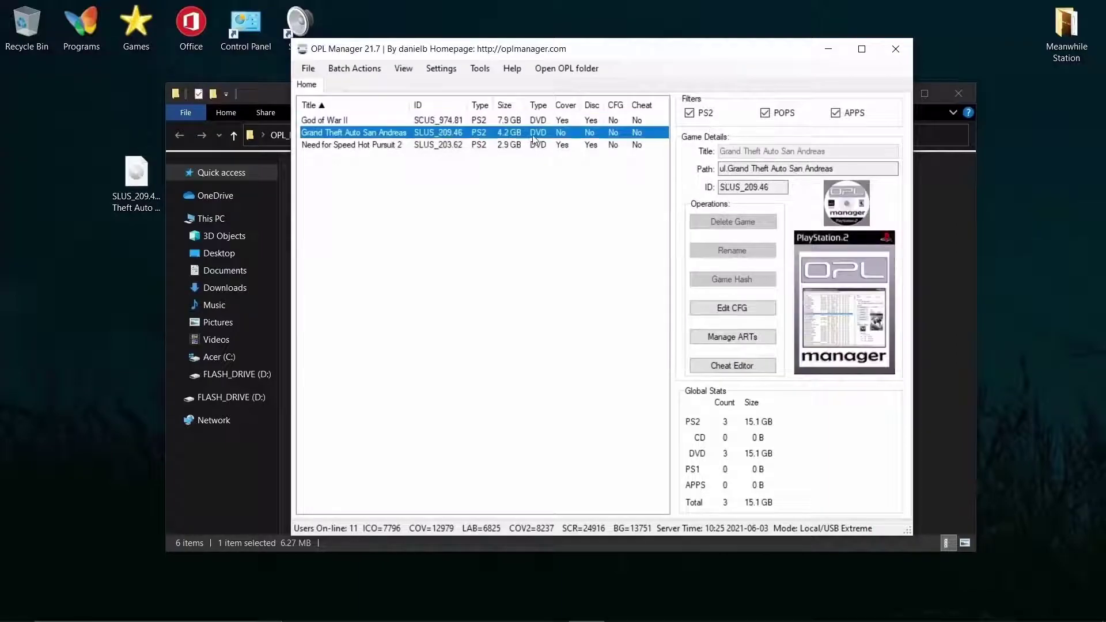
{"action": "left_click", "coordinate": [733, 337]}
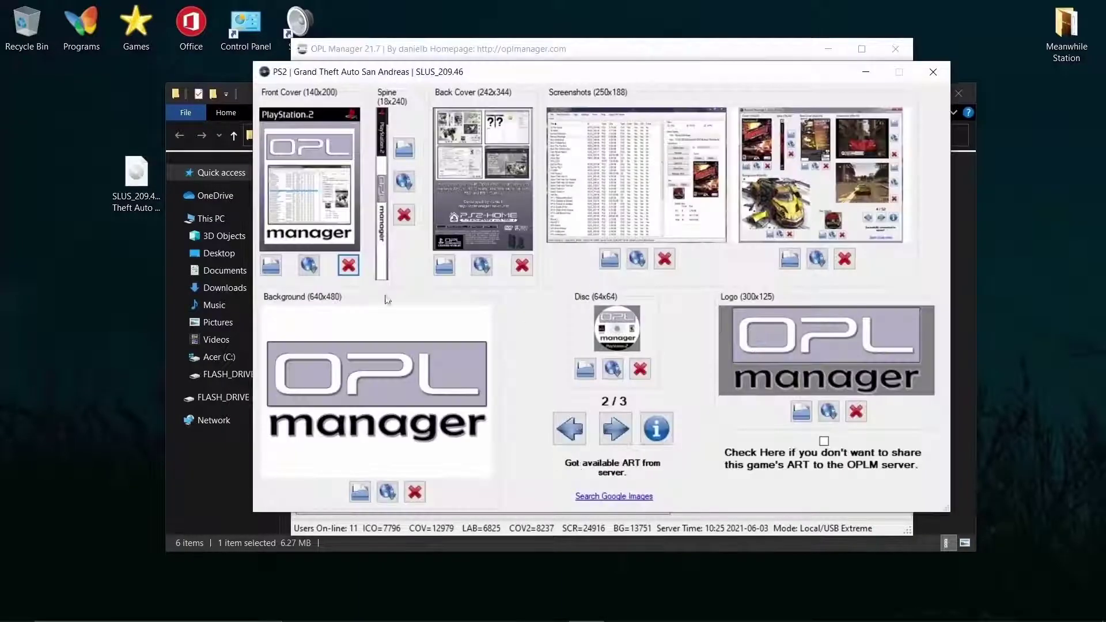
{"action": "left_click", "coordinate": [314, 263]}
{"action": "left_click", "coordinate": [567, 360]}
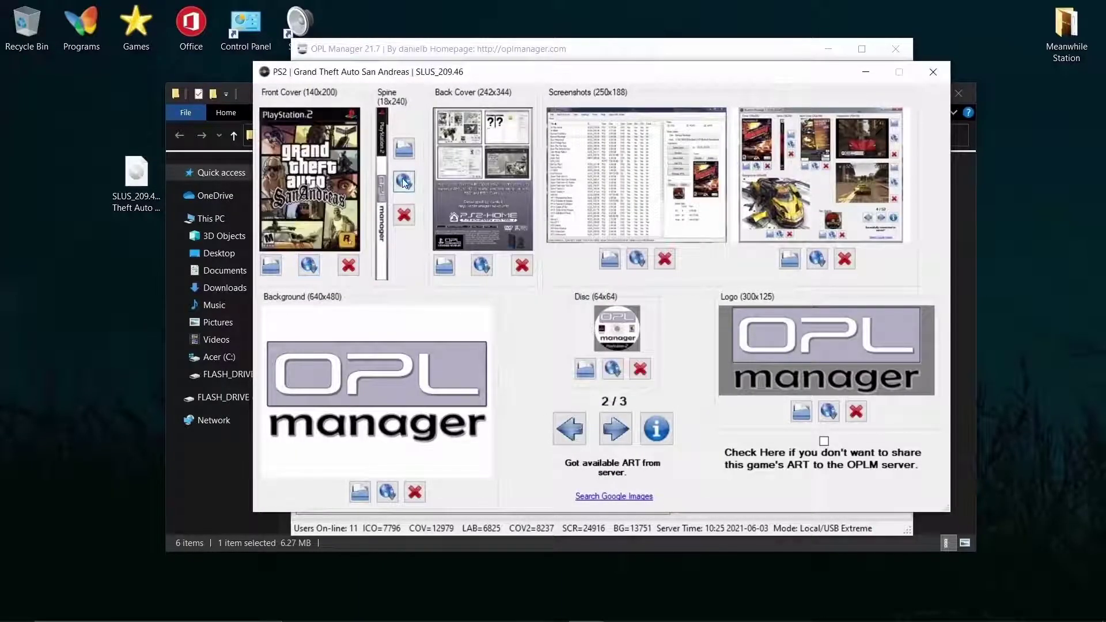
{"action": "left_click", "coordinate": [481, 265]}
{"action": "left_click", "coordinate": [652, 406]}
- Add the second screenshot, background, disc and Grand Theft Auto logo art
{"action": "left_click", "coordinate": [637, 258]}
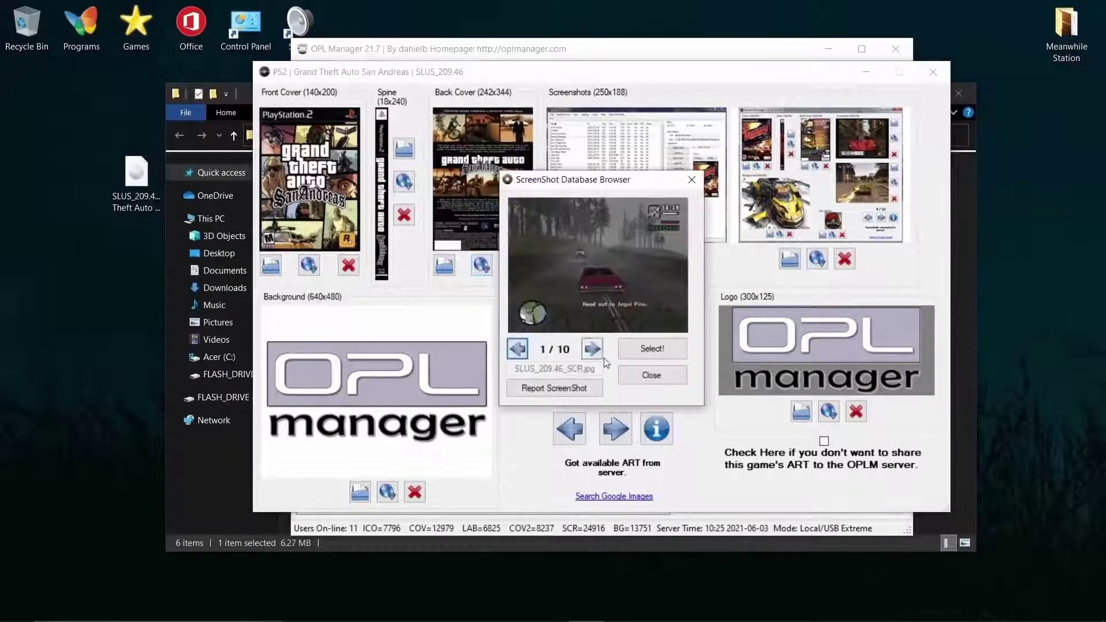
{"action": "left_click", "coordinate": [652, 349]}
{"action": "left_click", "coordinate": [817, 258]}
{"action": "left_click", "coordinate": [652, 348]}
{"action": "left_click", "coordinate": [387, 492]}
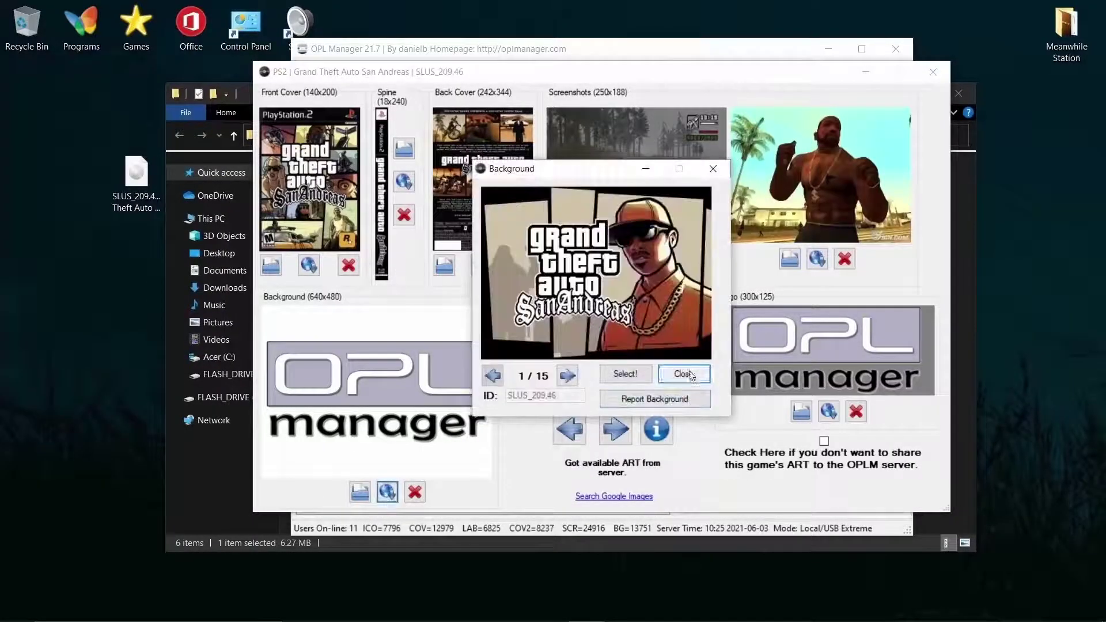
{"action": "left_click", "coordinate": [627, 372]}
{"action": "left_click", "coordinate": [576, 313]}
{"action": "left_click", "coordinate": [828, 411]}
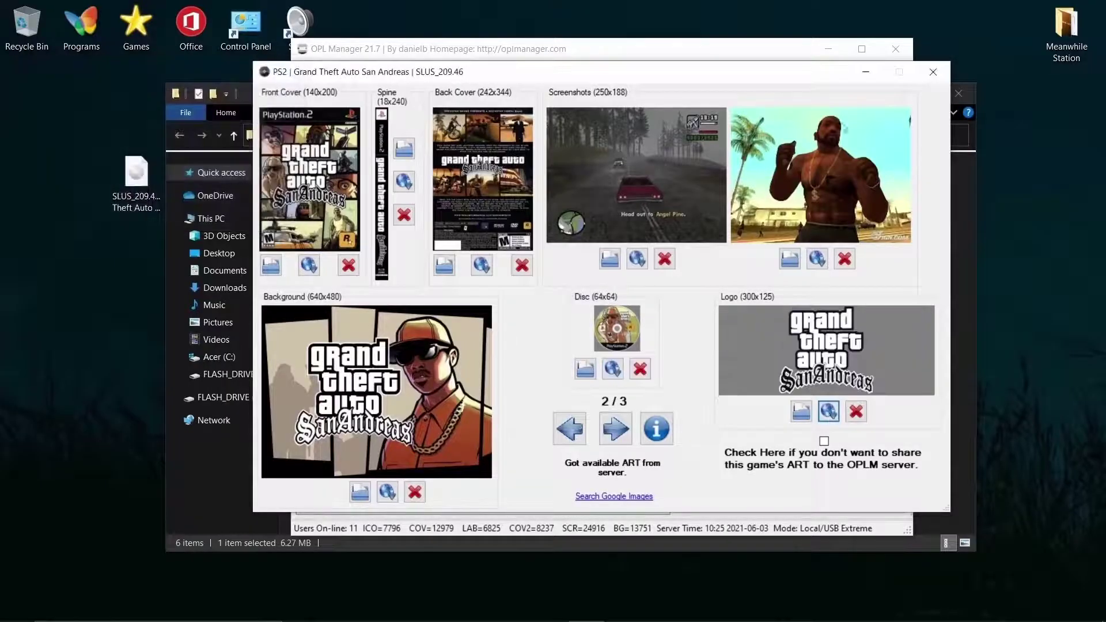
- Close OPL Manager and File Explorer, then run Defraggler as administrator on FLASH_DRIVE (D:)
{"action": "left_click", "coordinate": [933, 72]}
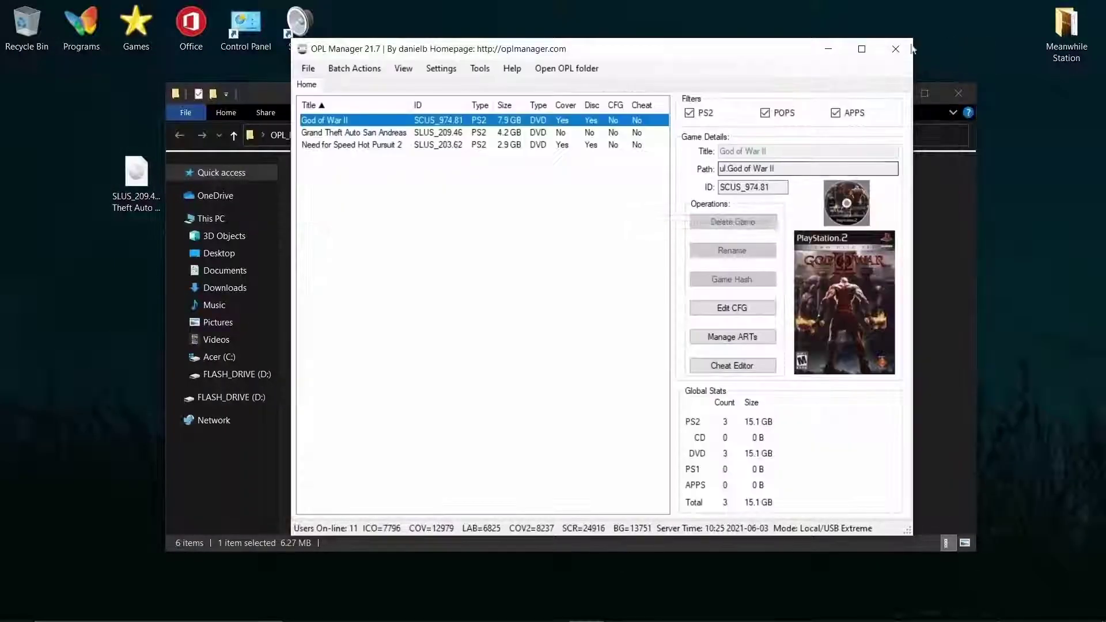
{"action": "left_click", "coordinate": [904, 49]}
{"action": "left_click", "coordinate": [958, 93]}
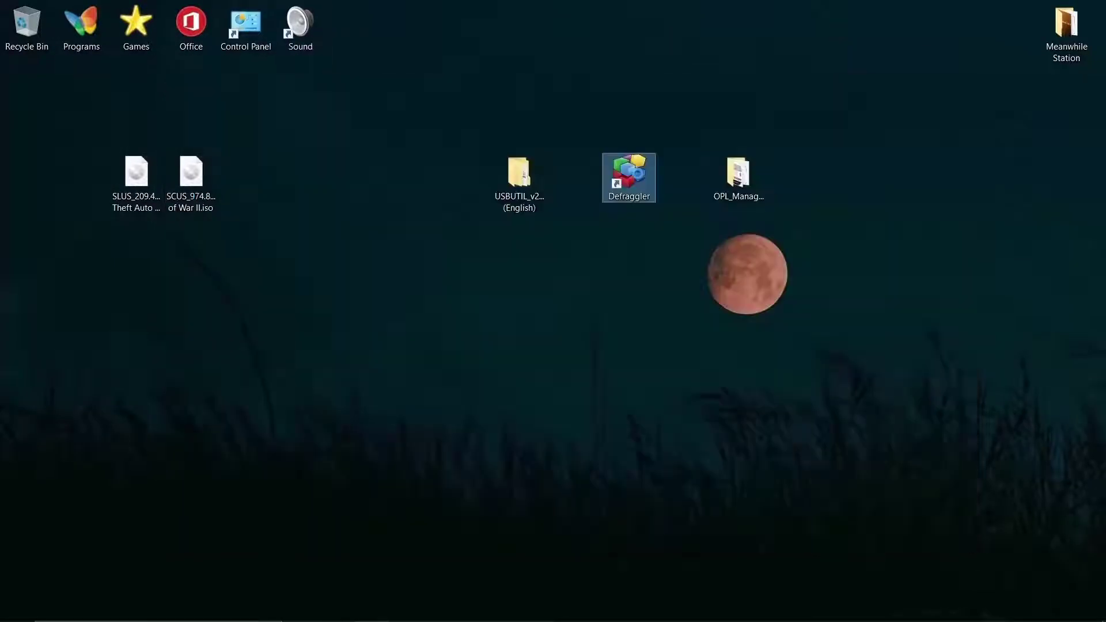
{"action": "right_click", "coordinate": [638, 174]}
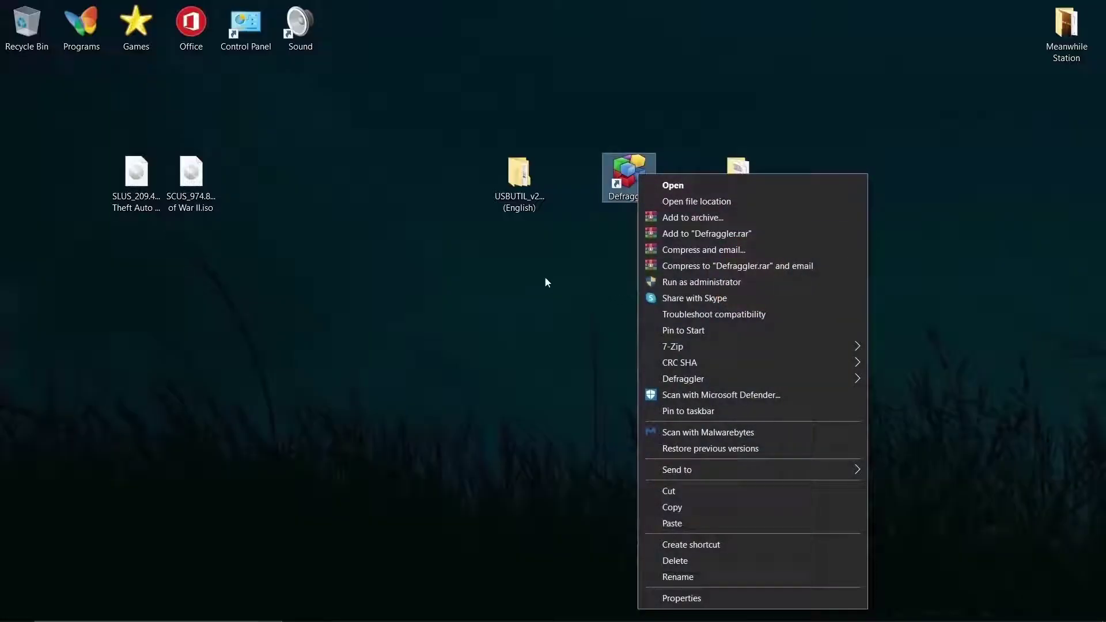
{"action": "left_click", "coordinate": [673, 282]}
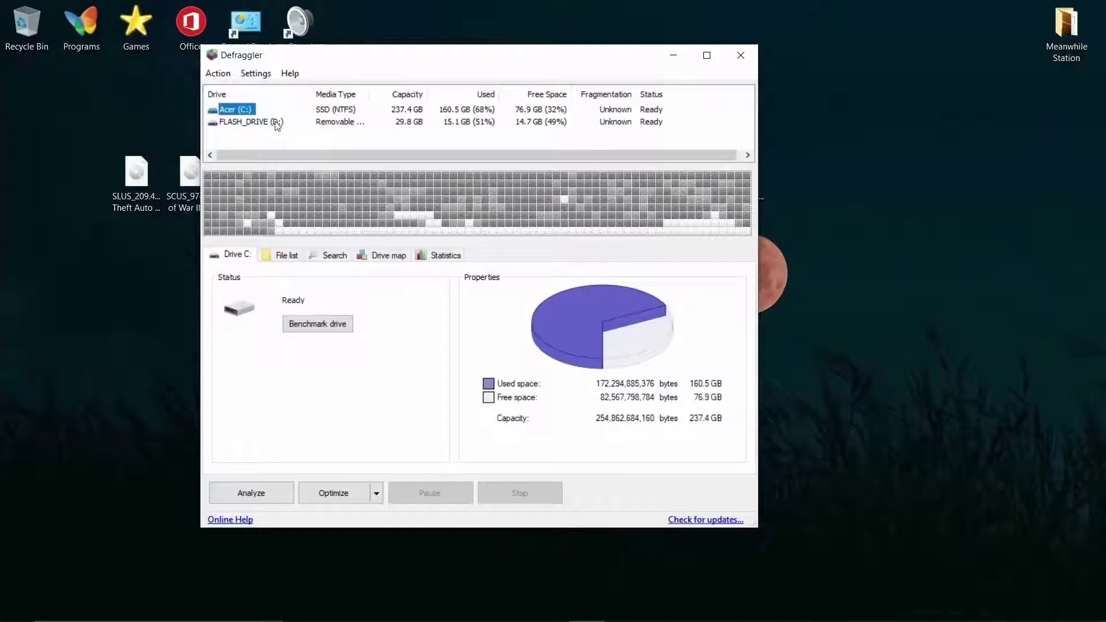
{"action": "left_click", "coordinate": [276, 122]}
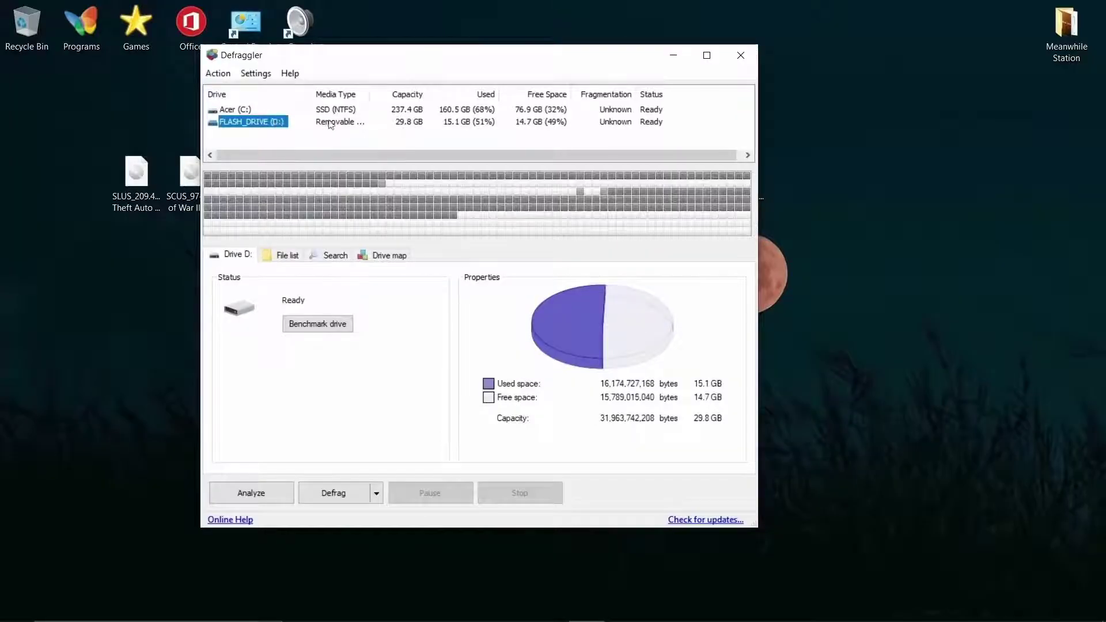
- Analyze D:, defrag the checked God of War II parts, and re-analyze to confirm 0%
{"action": "left_click", "coordinate": [250, 493]}
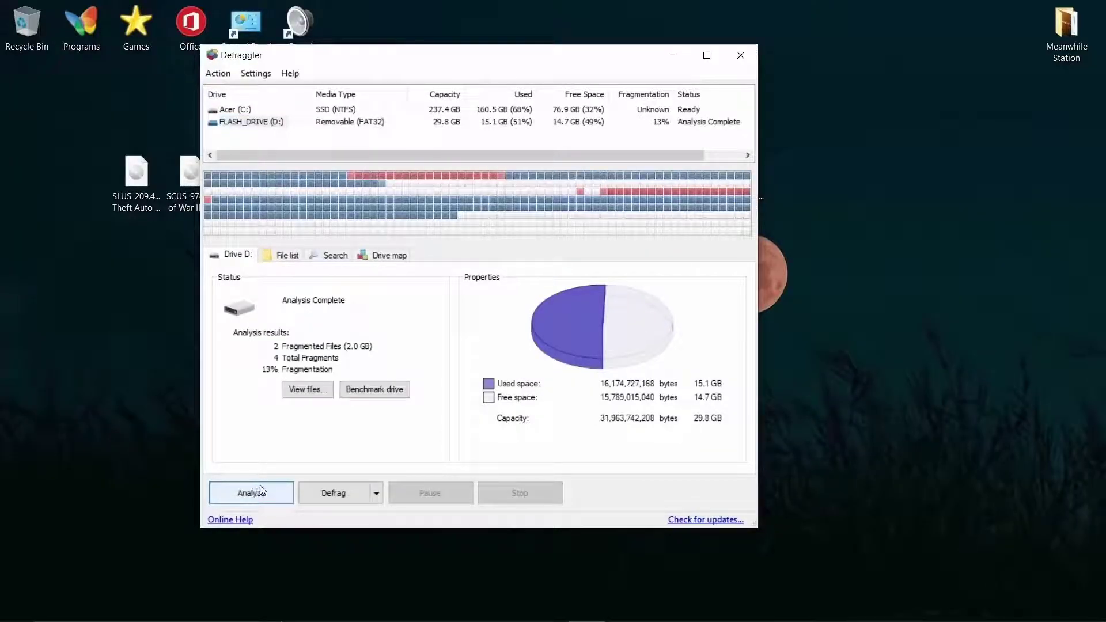
{"action": "left_click", "coordinate": [306, 389]}
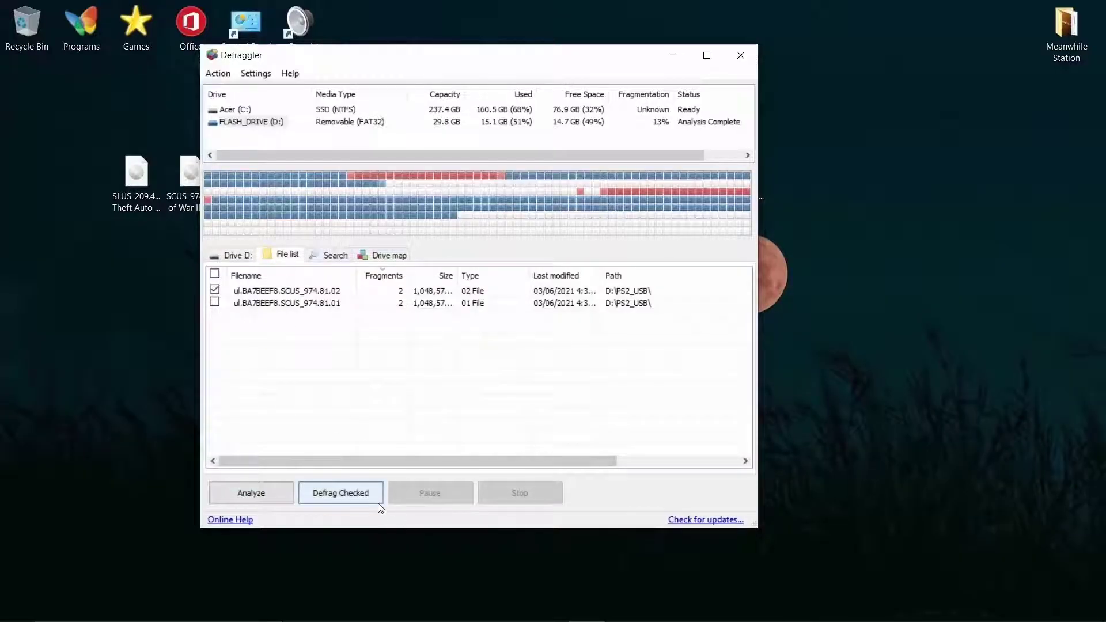
{"action": "left_click", "coordinate": [373, 499]}
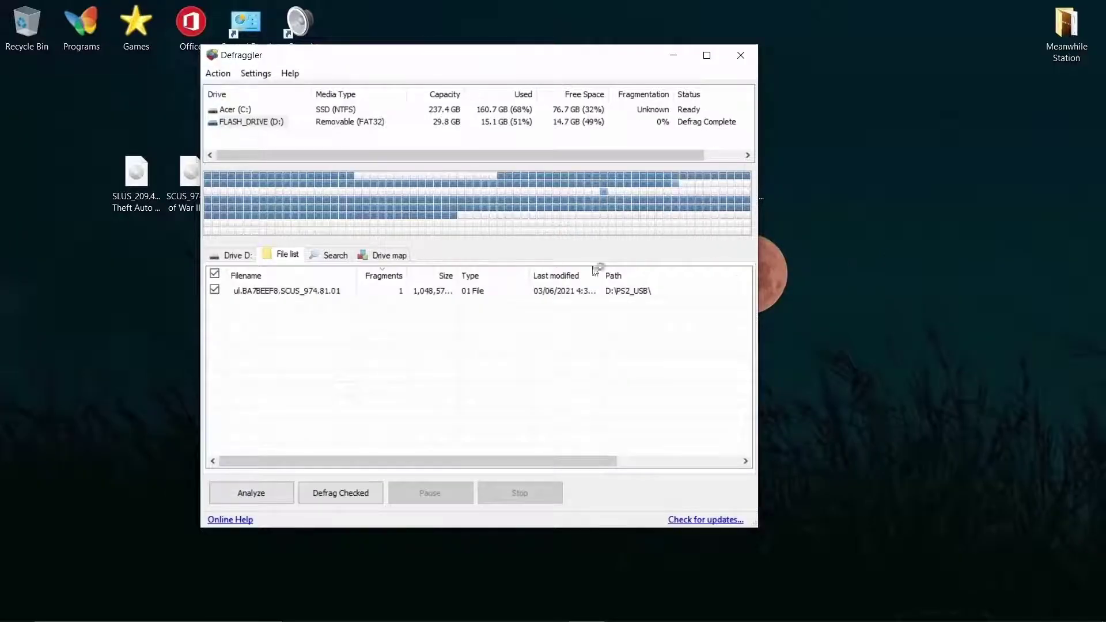
{"action": "left_click", "coordinate": [247, 494]}
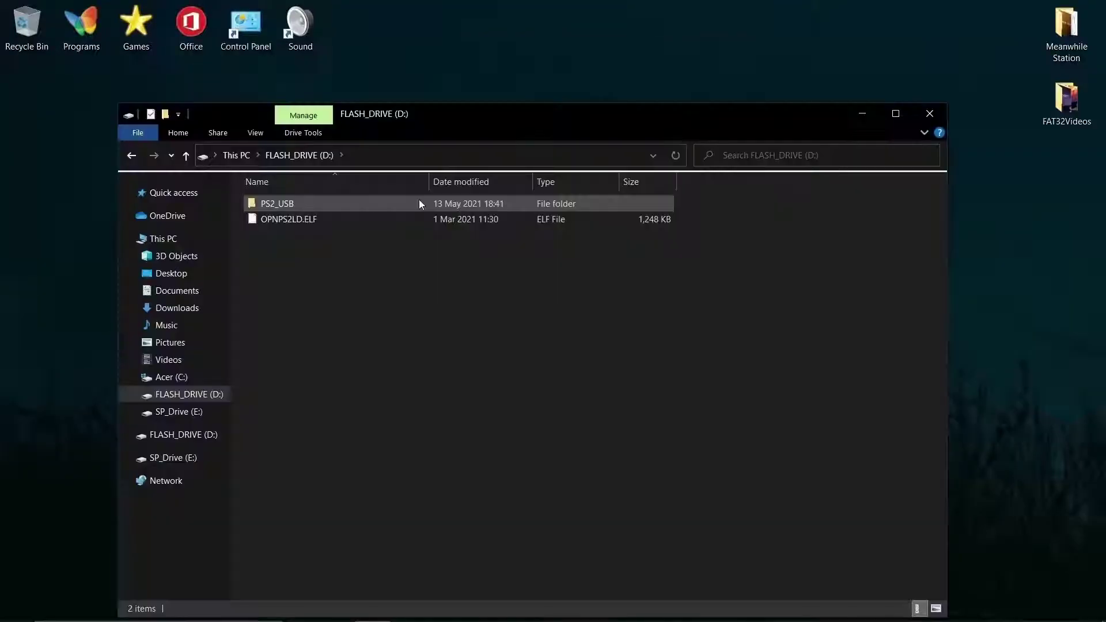
- Check the split GTA San Andreas and God of War II parts in PS2_USB, then close Explorer
{"action": "double_click", "coordinate": [419, 200]}
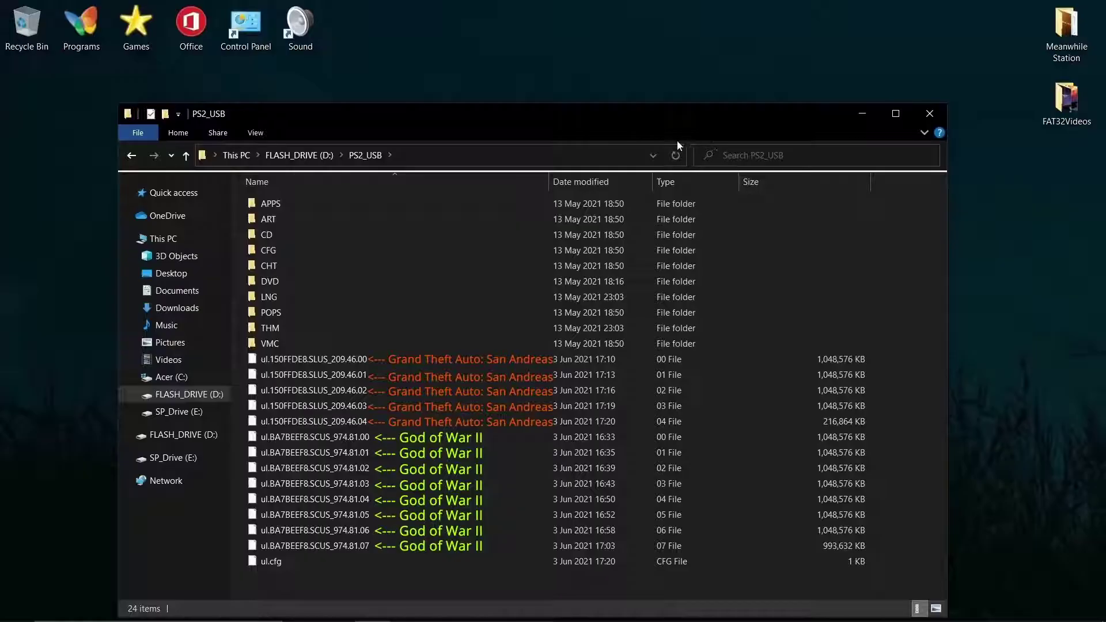
{"action": "left_click", "coordinate": [931, 113]}
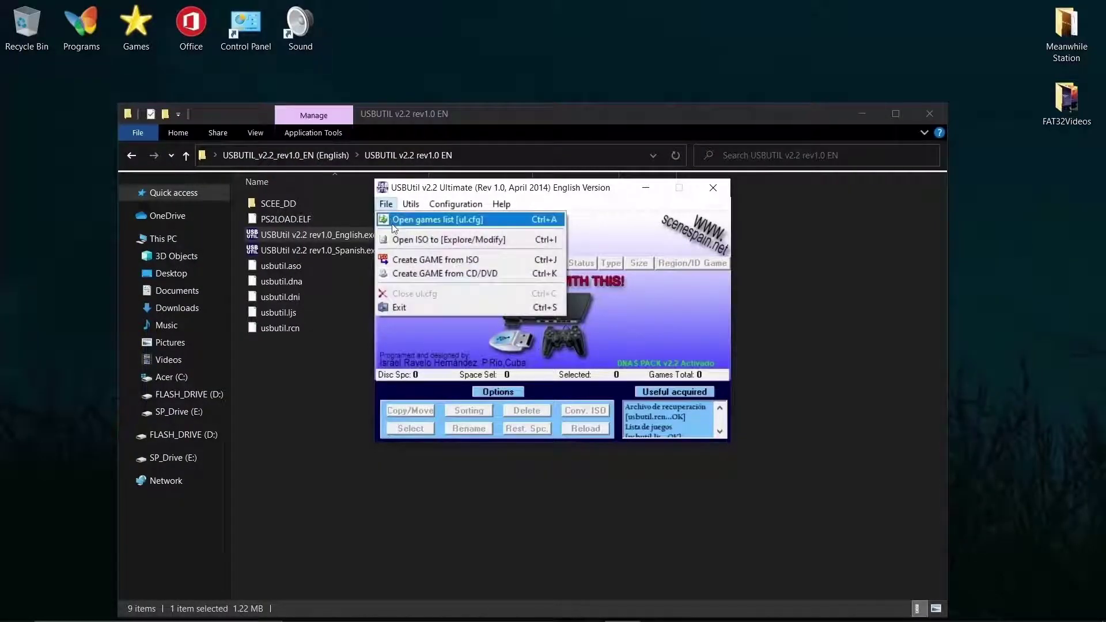
- Load the games list from D:\PS2_USB\ul.cfg in USBUtil
{"action": "left_click", "coordinate": [394, 219]}
{"action": "left_click", "coordinate": [484, 286]}
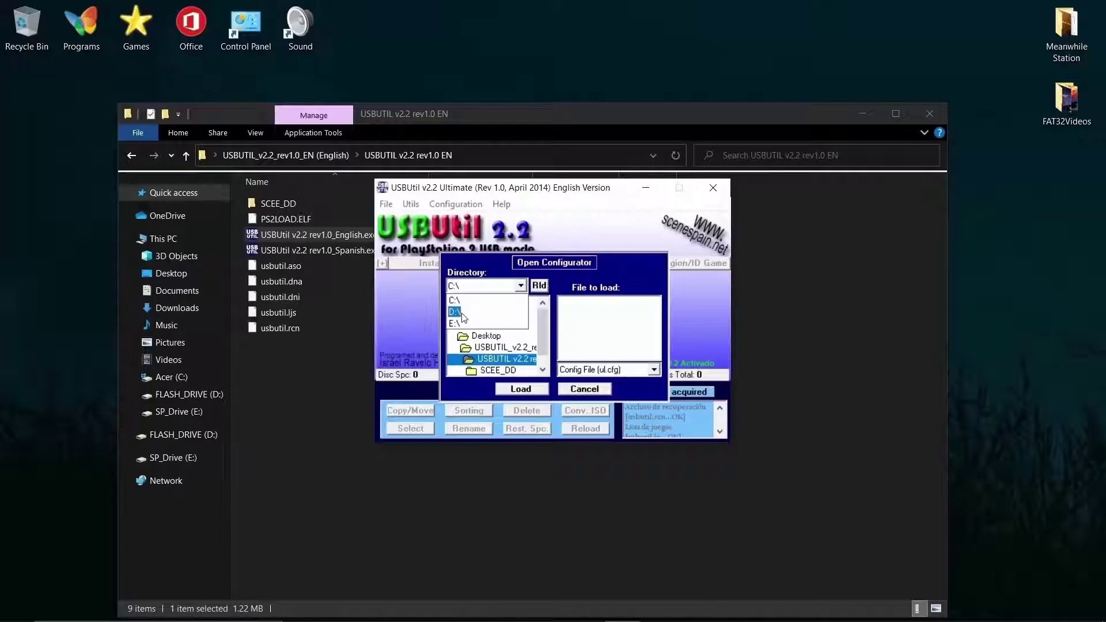
{"action": "left_click", "coordinate": [456, 312]}
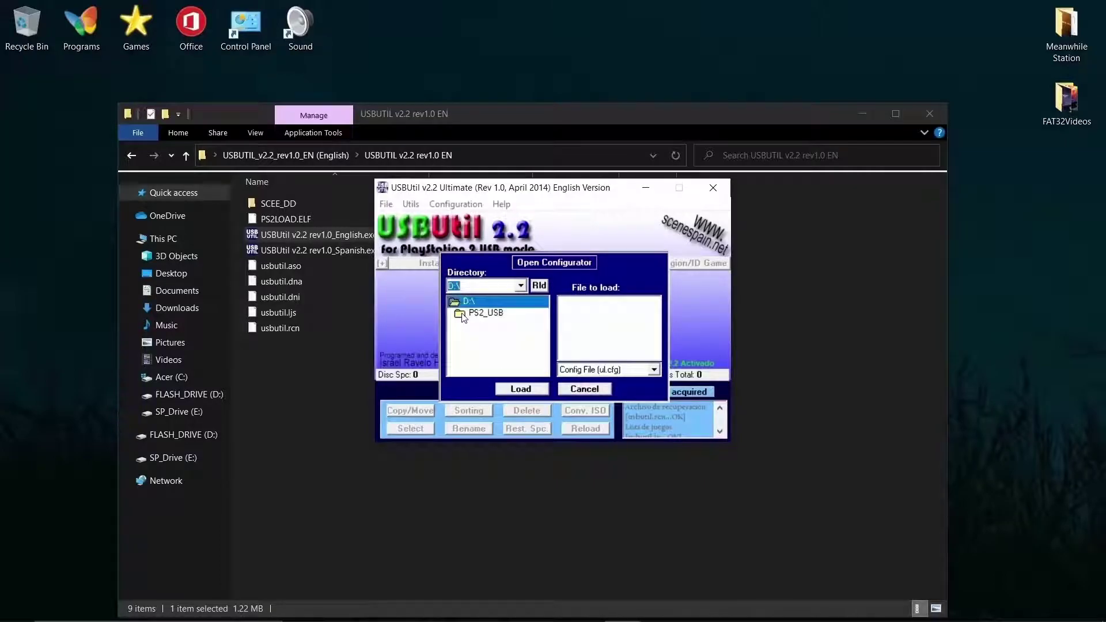
{"action": "double_click", "coordinate": [510, 319]}
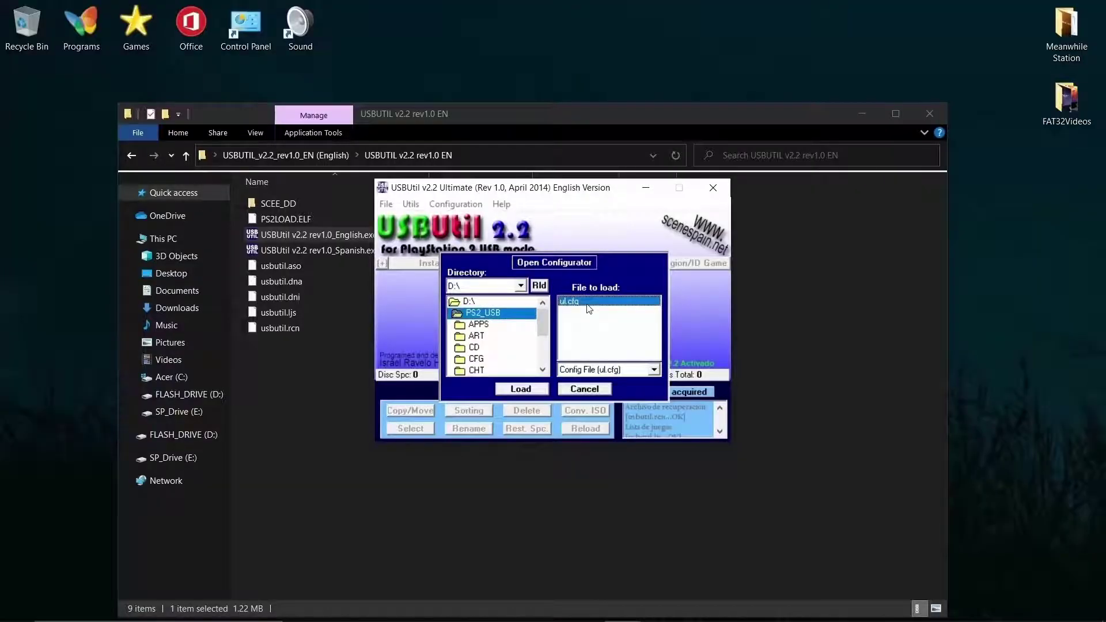
{"action": "left_click", "coordinate": [521, 389]}
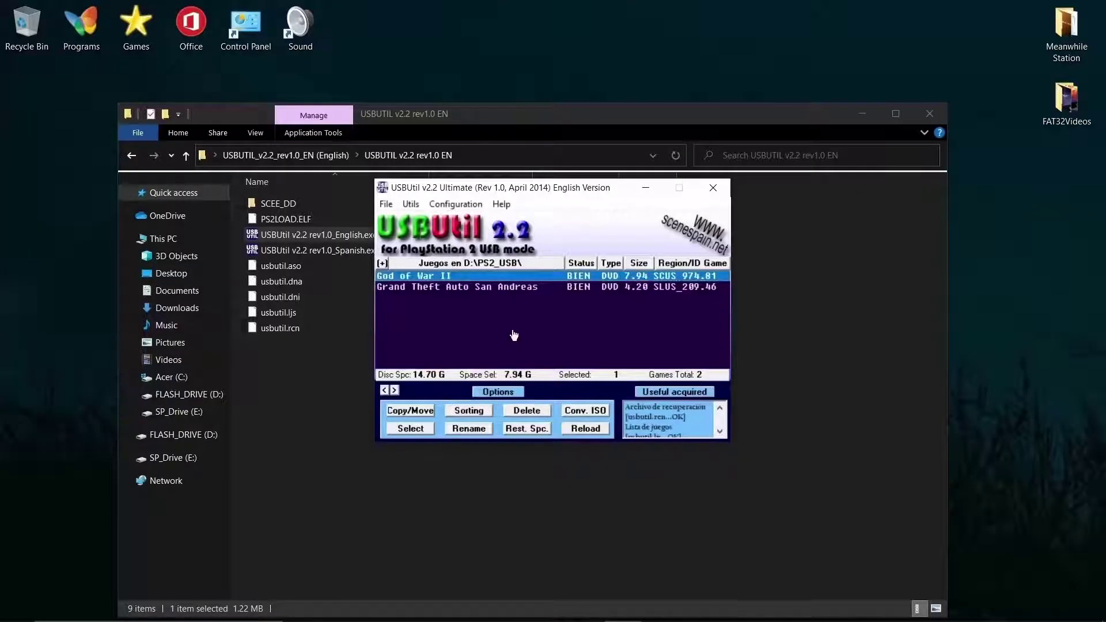
- Review Grand Theft Auto San Andreas in the list and close USBUtil
{"action": "left_click", "coordinate": [550, 289]}
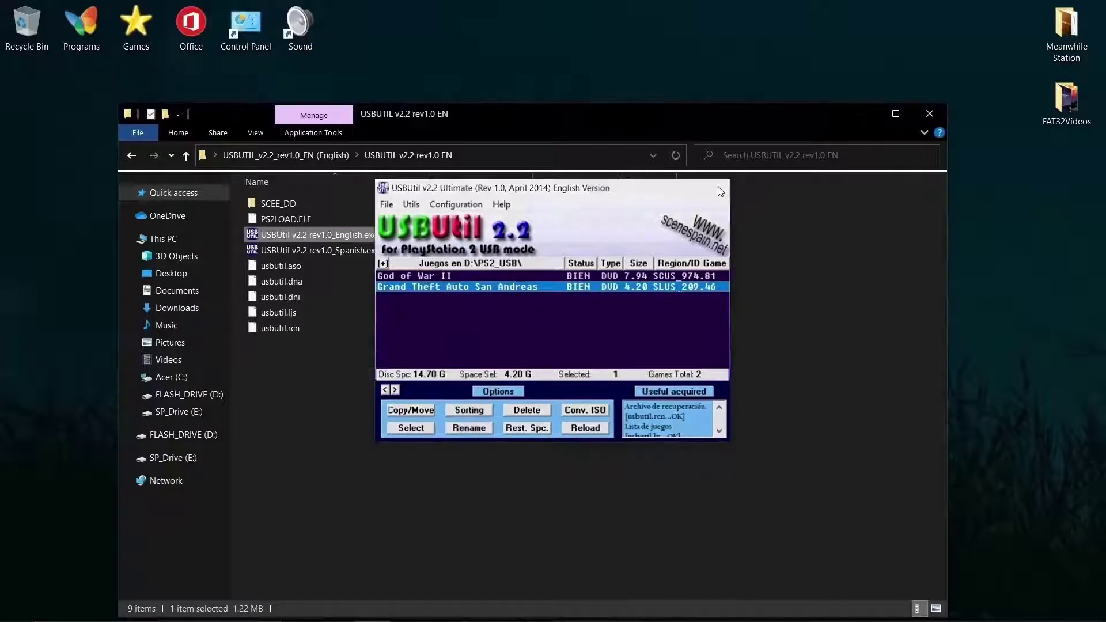
{"action": "left_click", "coordinate": [717, 190]}
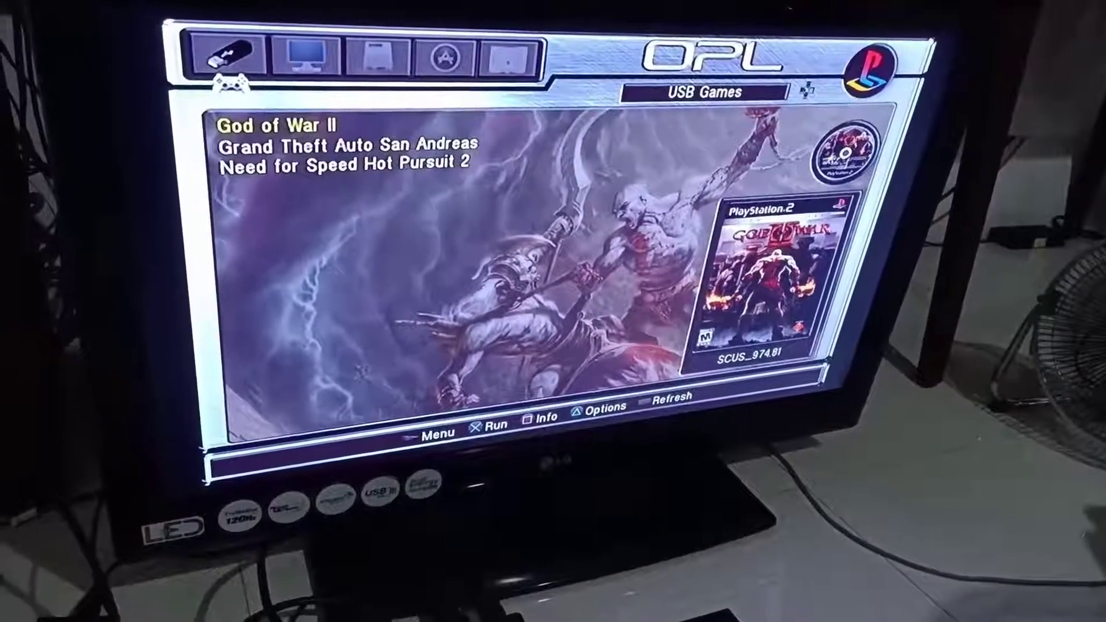
- Browse to Grand Theft Auto San Andreas, back to God of War II, and launch it
{"action": "key", "text": "Down"}
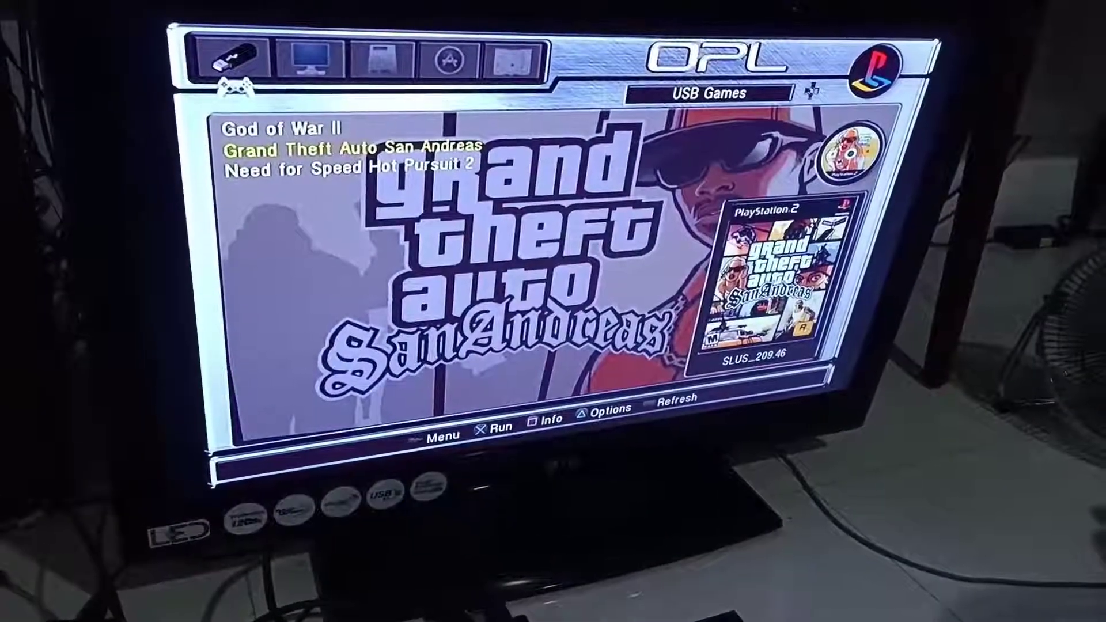
{"action": "key", "text": "Up"}
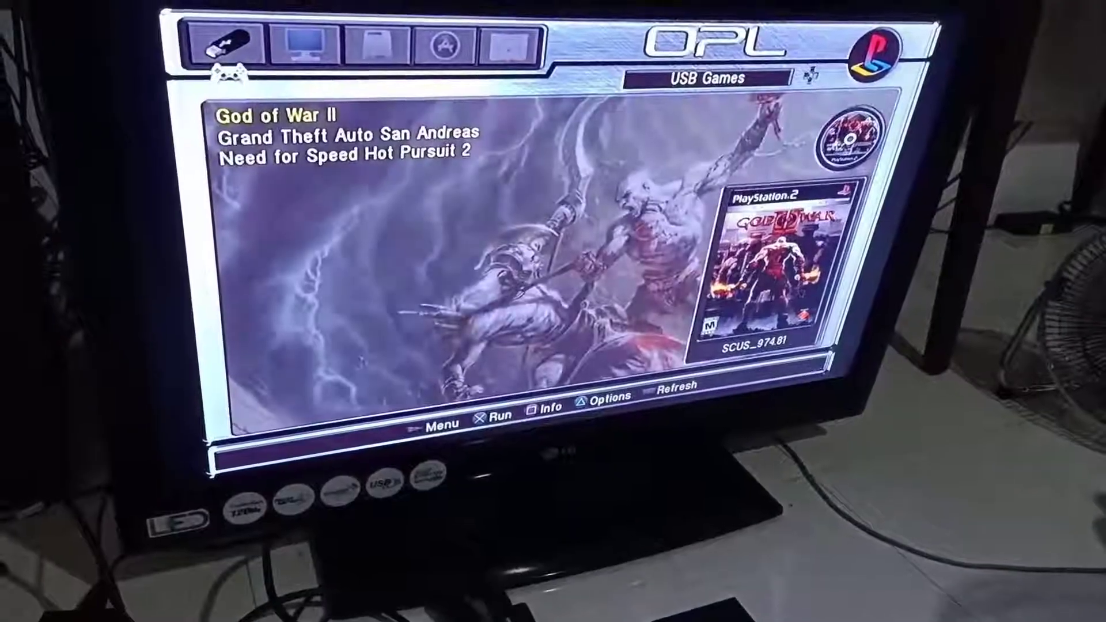
{"action": "key", "text": "Return"}
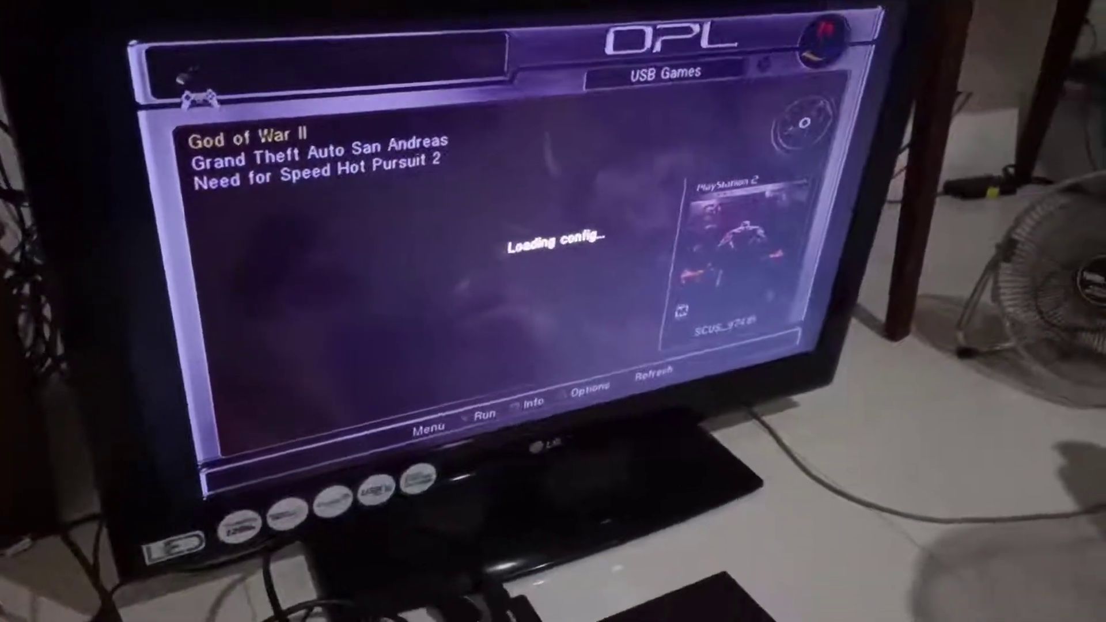